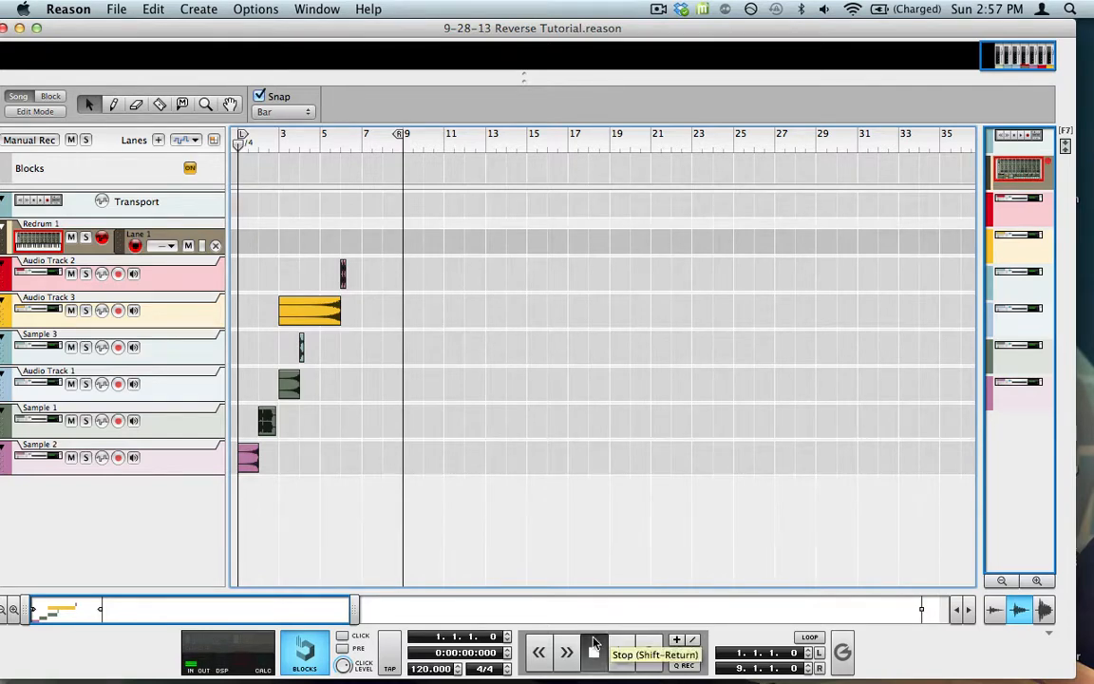
# Step: Play the arrangement from bar 1 to hear the reversed samples
pyautogui.press('space')
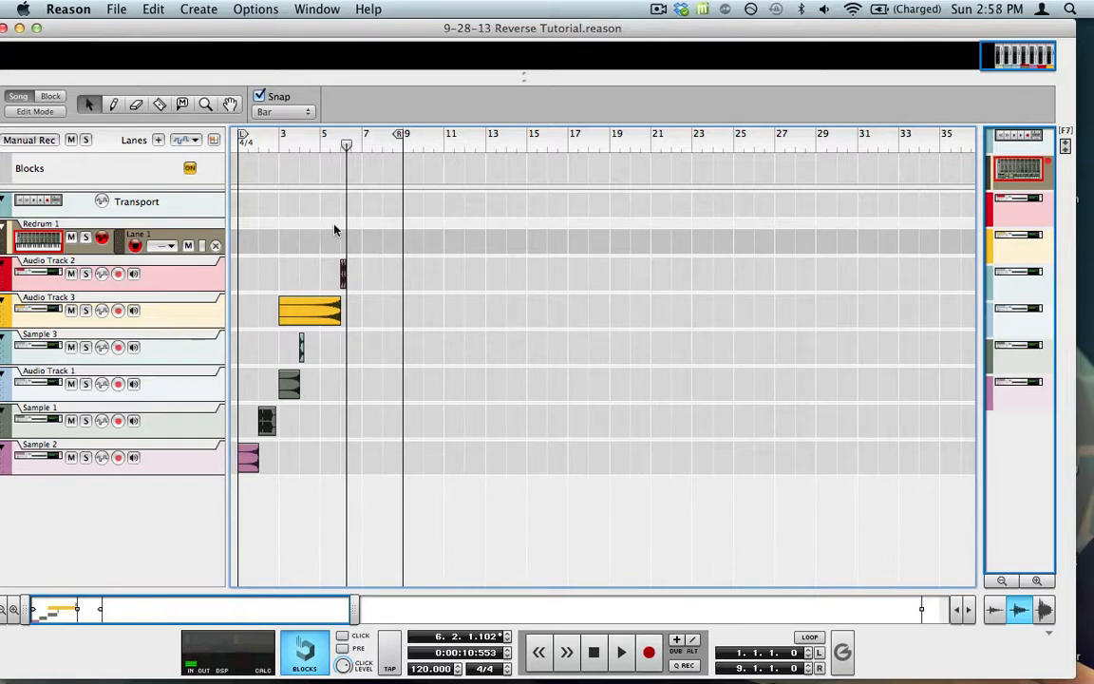
# Step: Audition the Audio Track 3 clip alone from bar 9 by shifting it to bar 8, with the right locator at bar 17, and return it to bar 3
pyautogui.moveTo(311, 328); pyautogui.dragTo(415, 327)
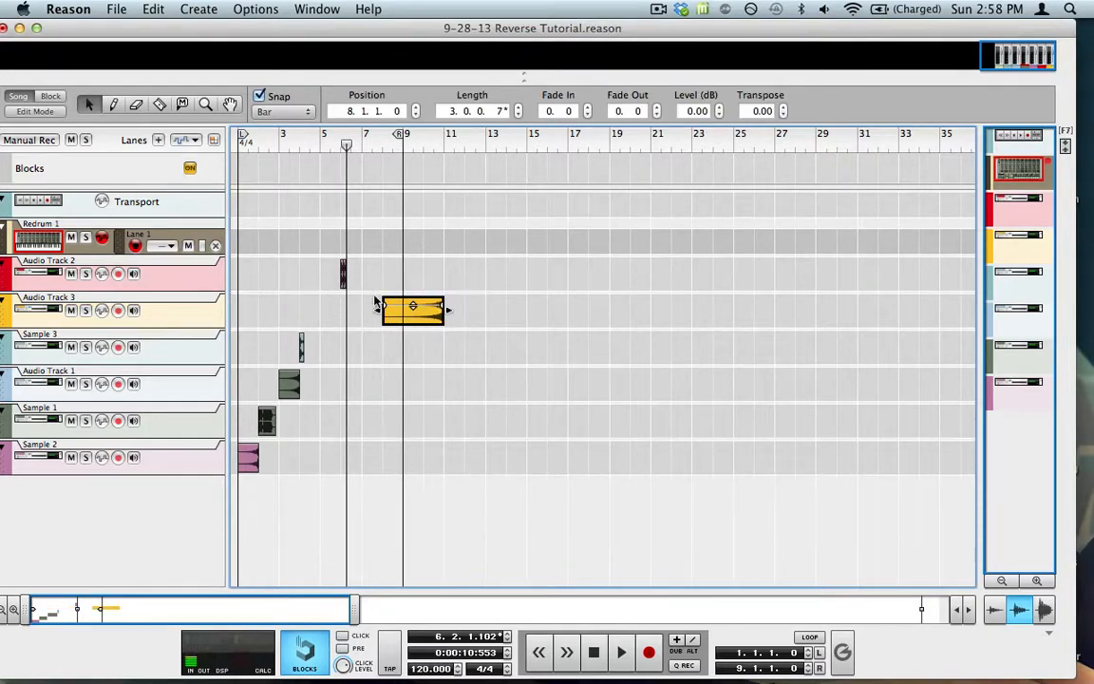
pyautogui.moveTo(401, 134); pyautogui.dragTo(567, 134)
pyautogui.click(403, 141)
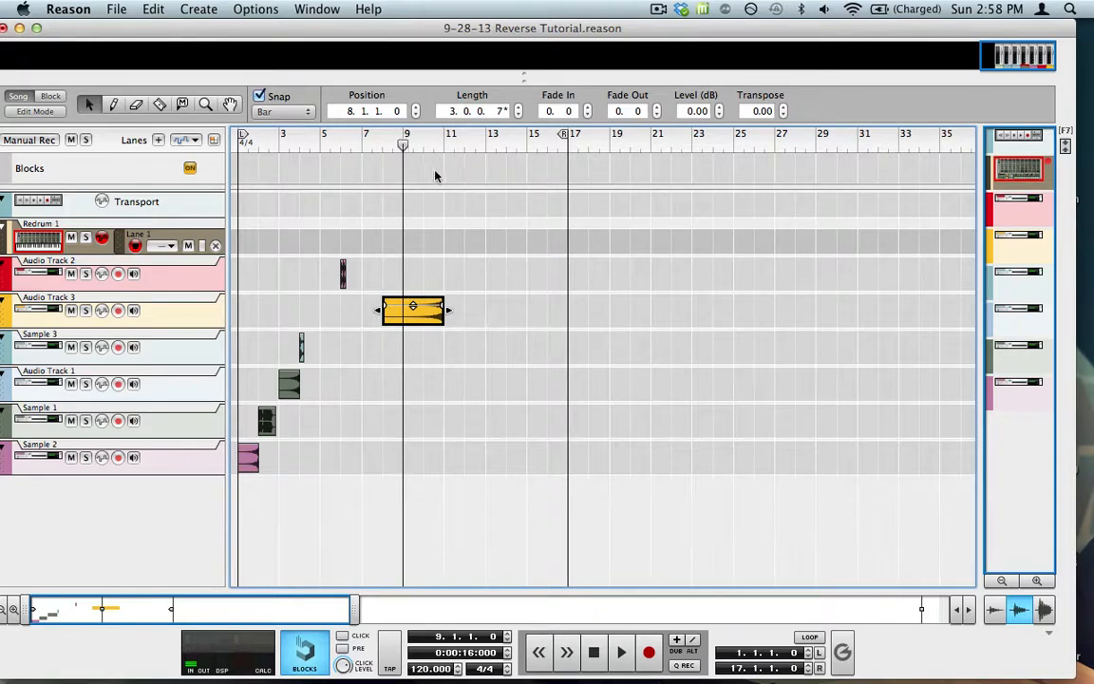
pyautogui.press('space')
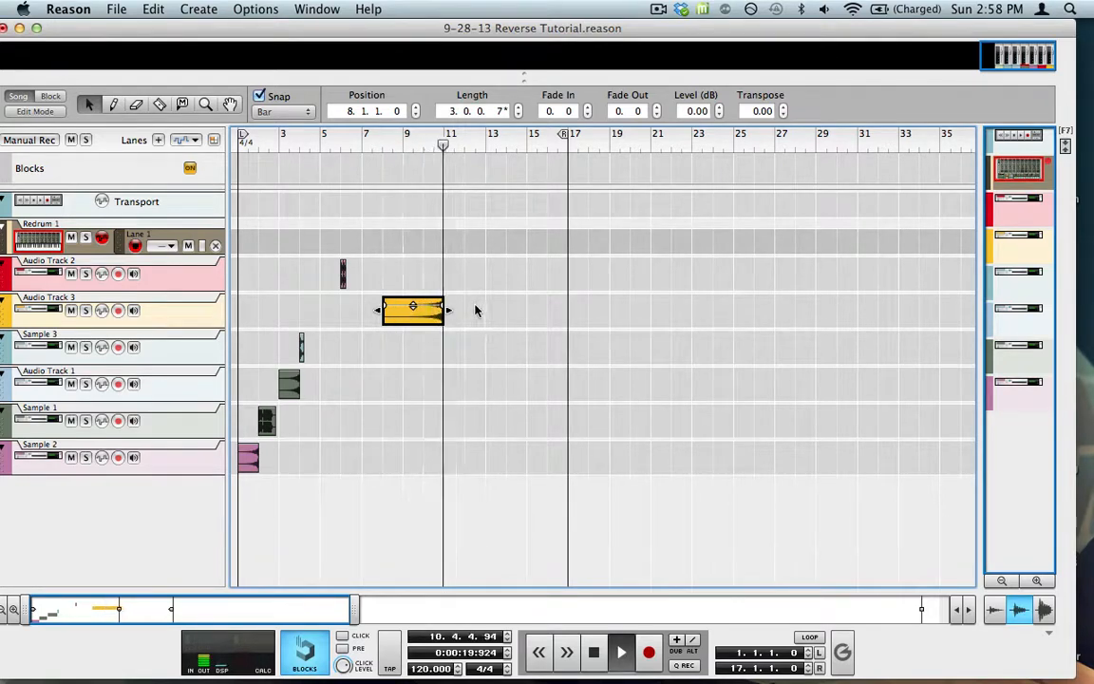
pyautogui.moveTo(417, 310); pyautogui.dragTo(313, 311)
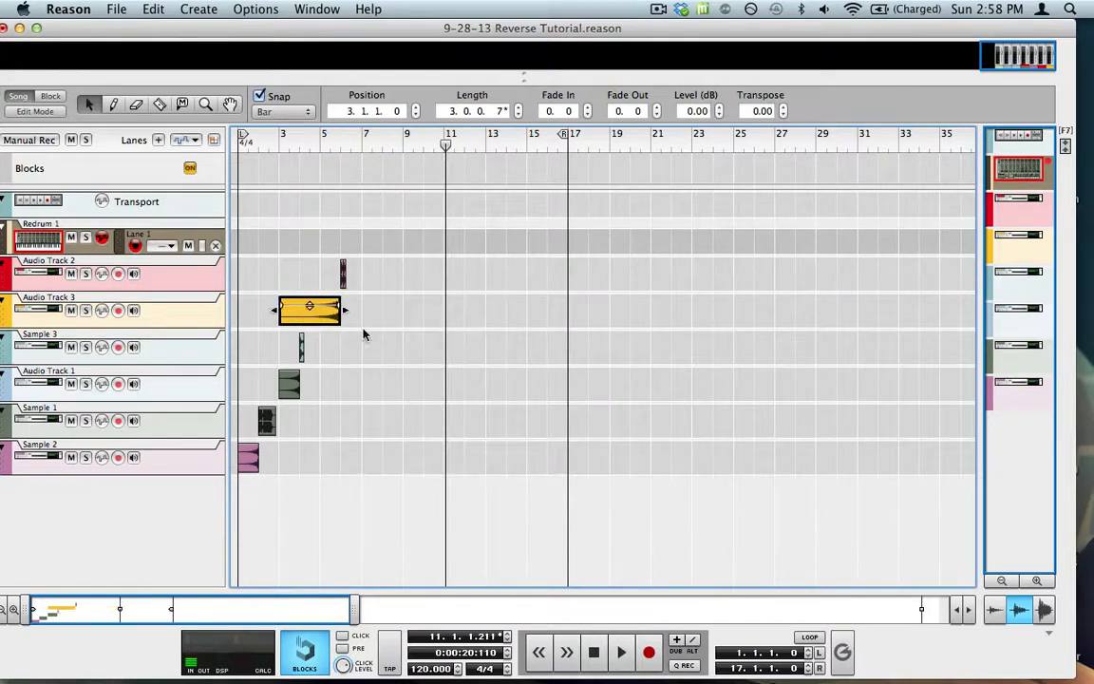
# Step: Start a new song and show the hardware interface in its rack
pyautogui.click(250, 419)
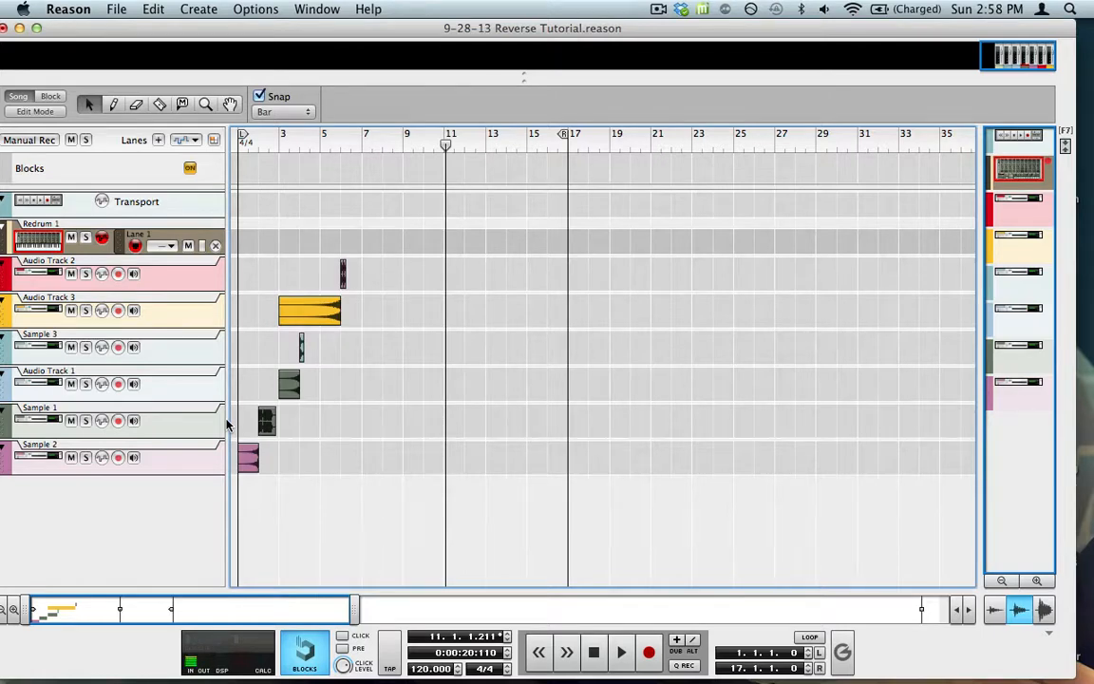
pyautogui.click(295, 323)
pyautogui.click(421, 395)
pyautogui.press('super+s')
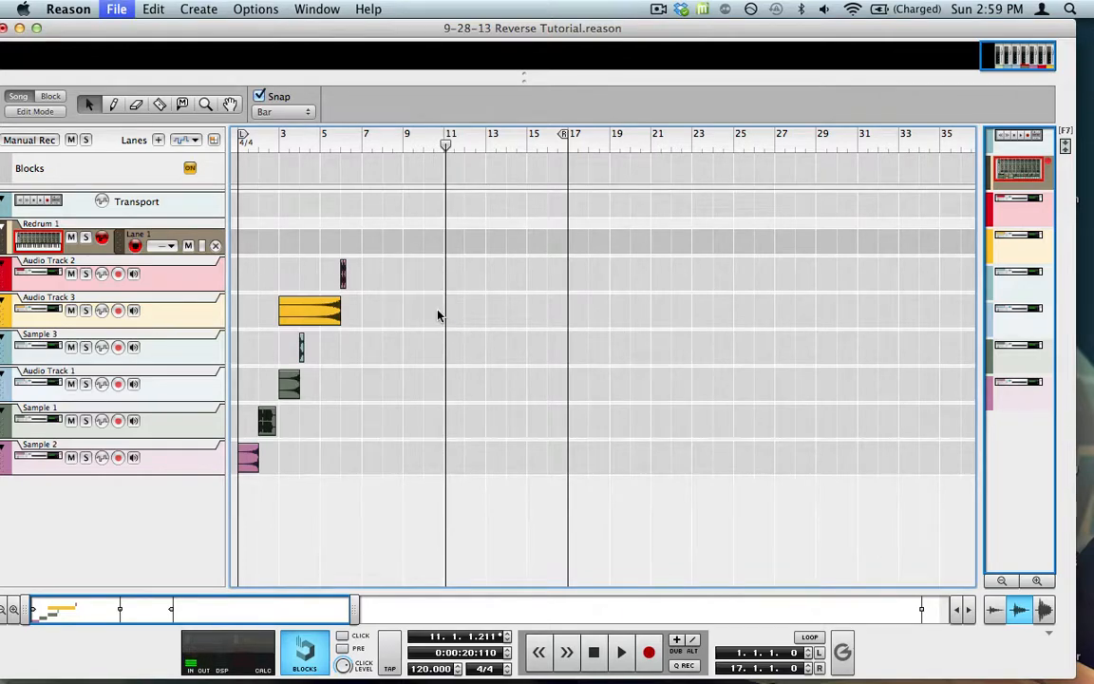
pyautogui.scroll(5, 424, 309)
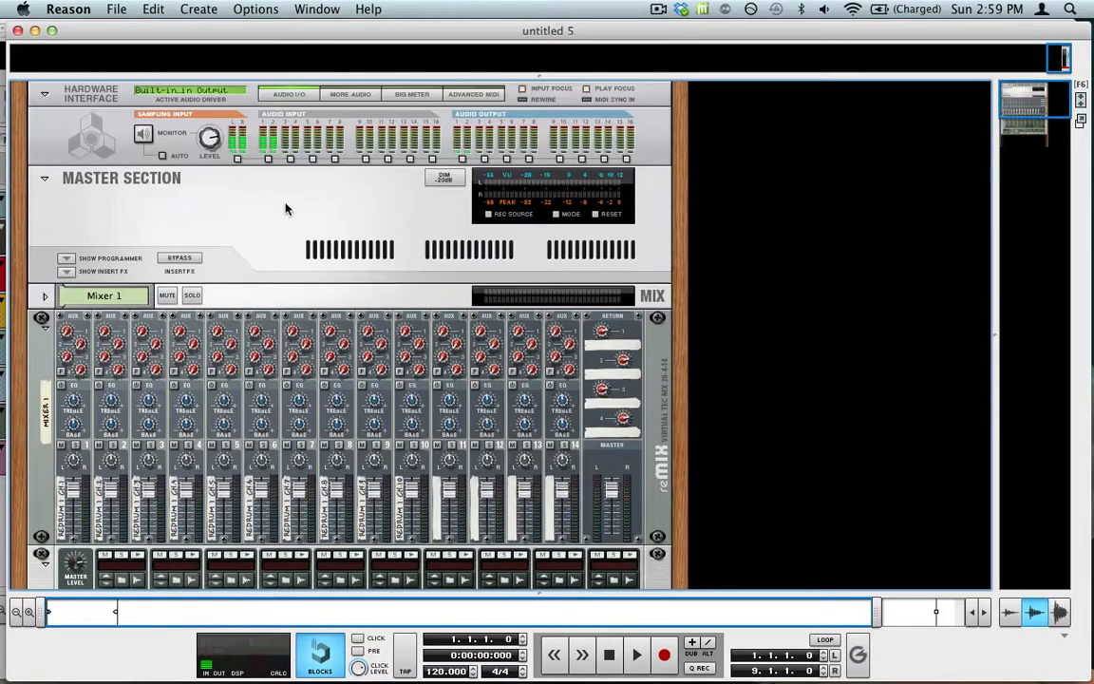
# Step: Flip the rack to its back and disconnect the cables from the Sampling Input and from the Audio Output
pyautogui.press('Tab')
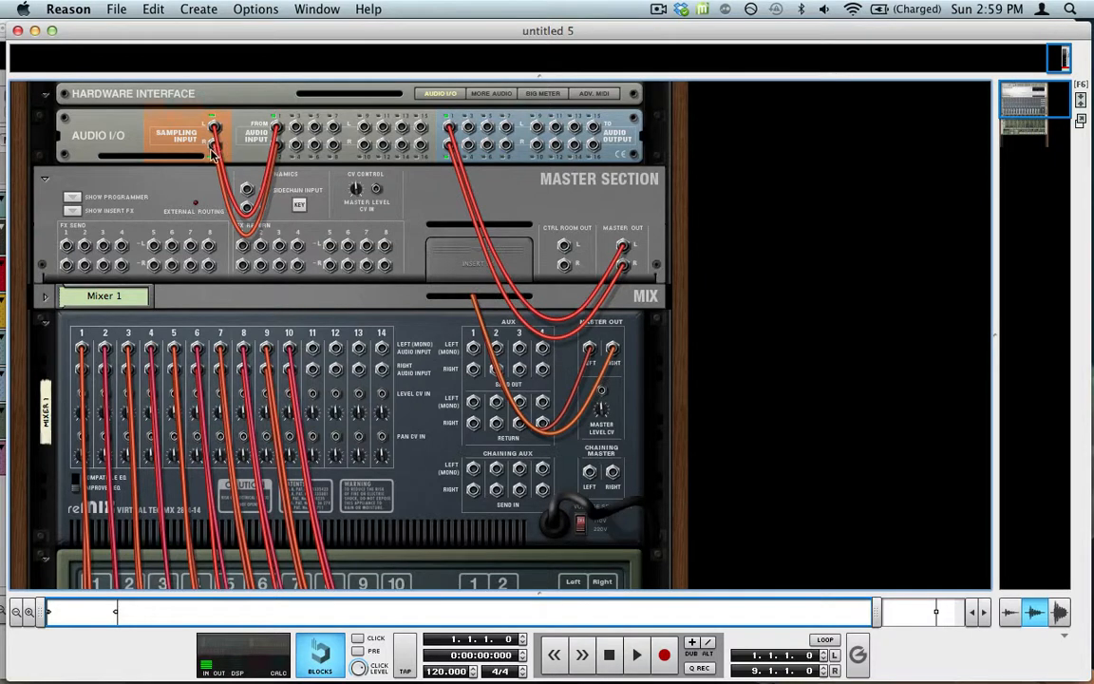
pyautogui.moveTo(213, 155)
pyautogui.moveTo(215, 128); pyautogui.dragTo(149, 125)
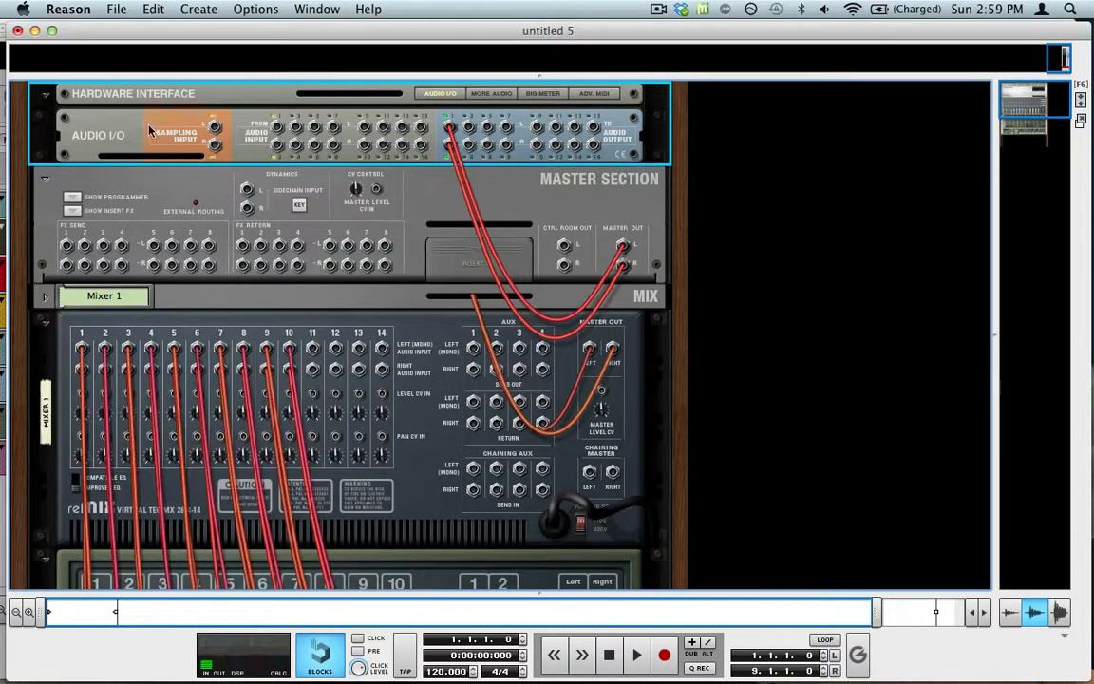
pyautogui.moveTo(448, 124); pyautogui.dragTo(452, 159)
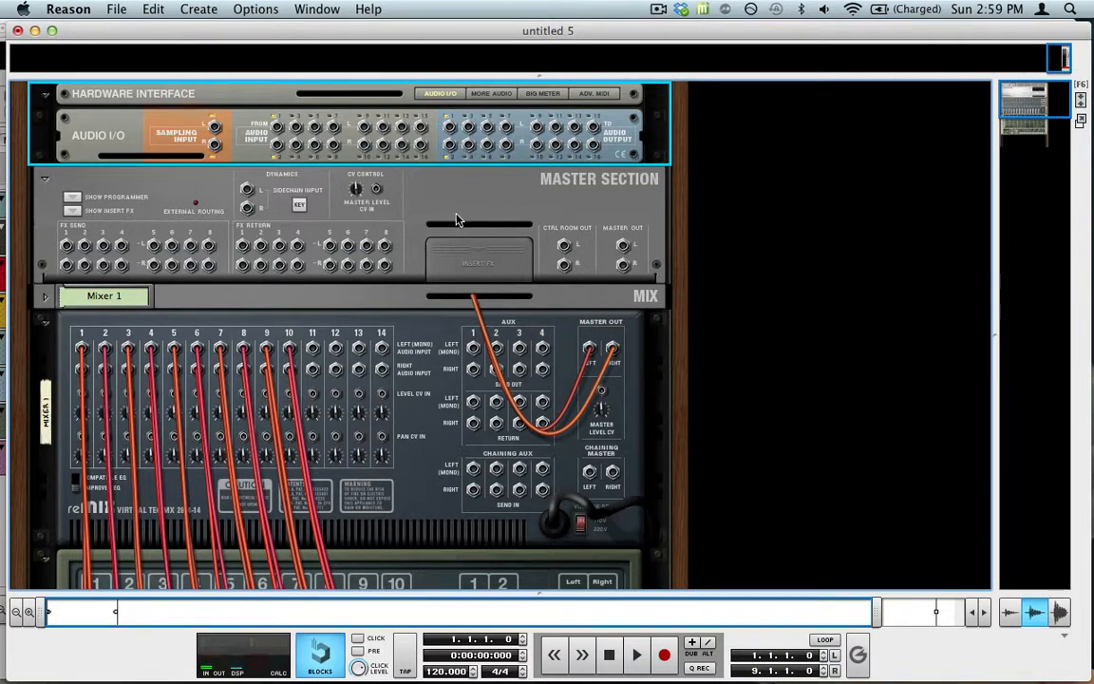
# Step: Add a Spider Audio Merger & Splitter directly below the Master Section
pyautogui.click(406, 217)
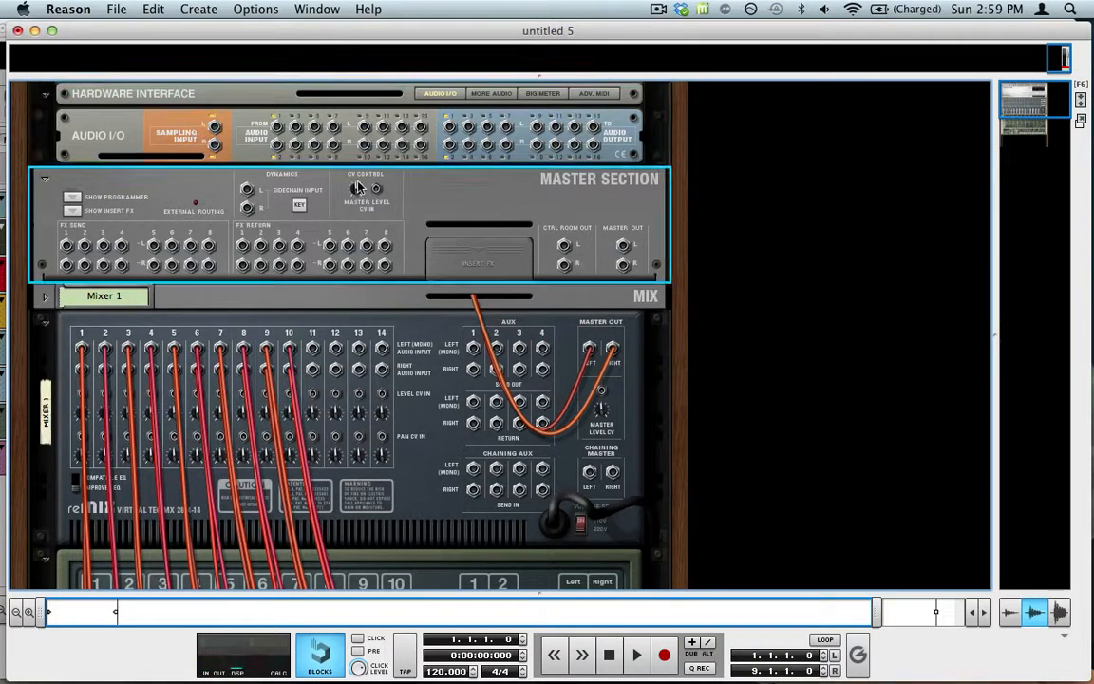
pyautogui.click(199, 9)
pyautogui.moveTo(292, 143)
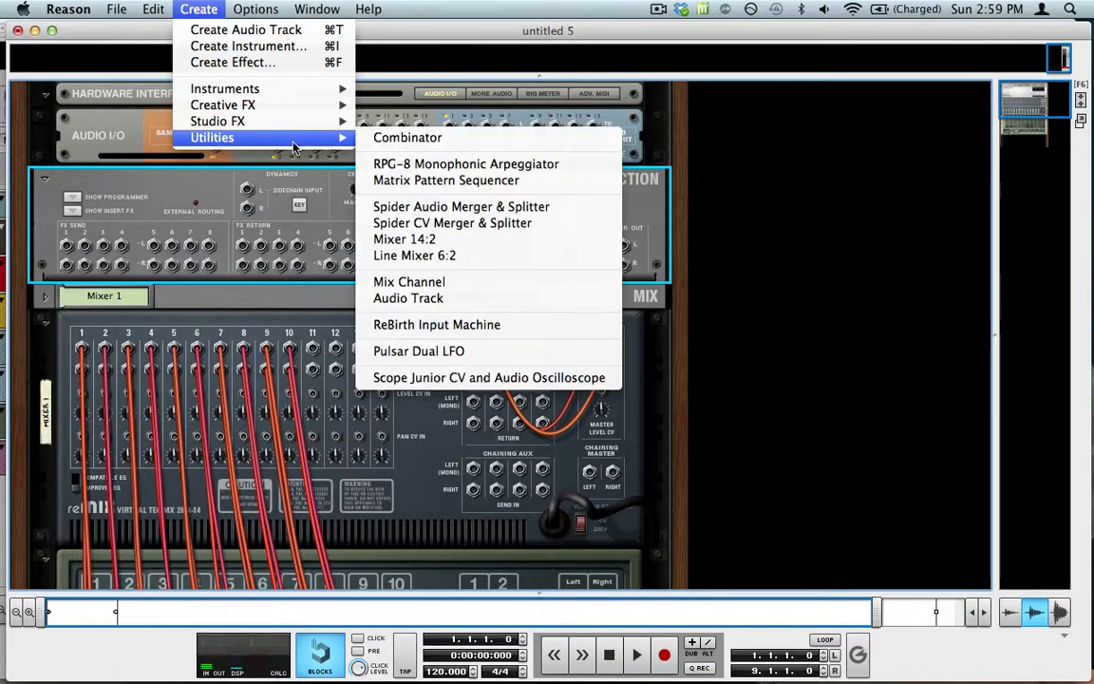
pyautogui.click(528, 207)
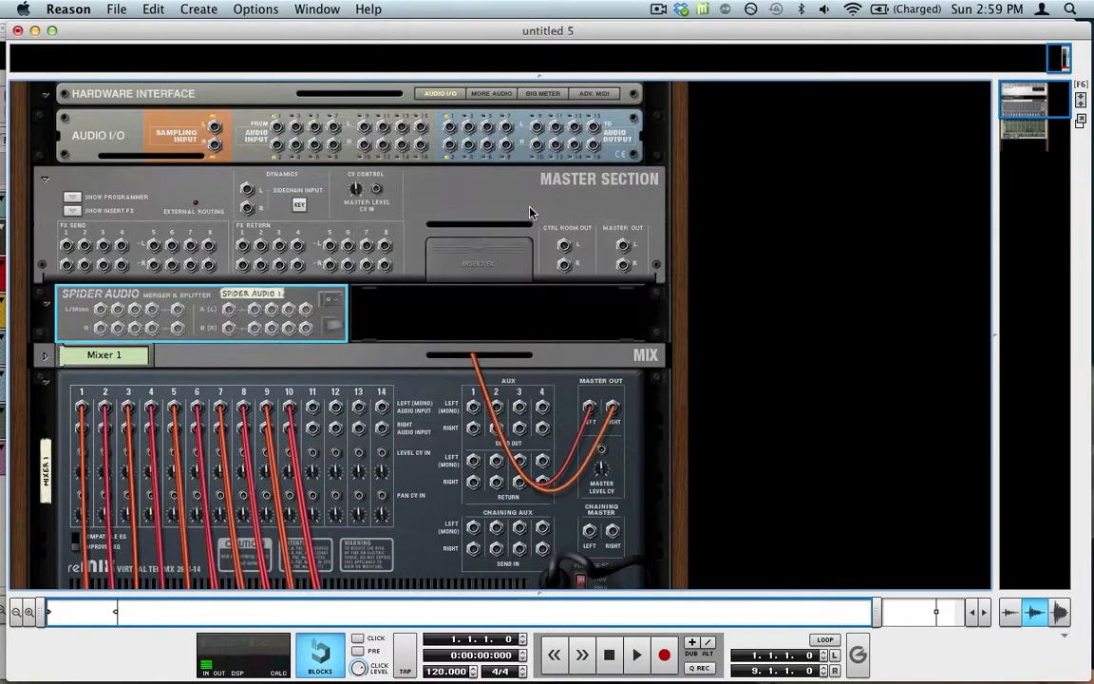
# Step: Route the Master Out through the Spider Audio splitter to Audio Output 1-2 and the Sampling Input, and return to the rack front
pyautogui.moveTo(623, 245); pyautogui.dragTo(447, 128)
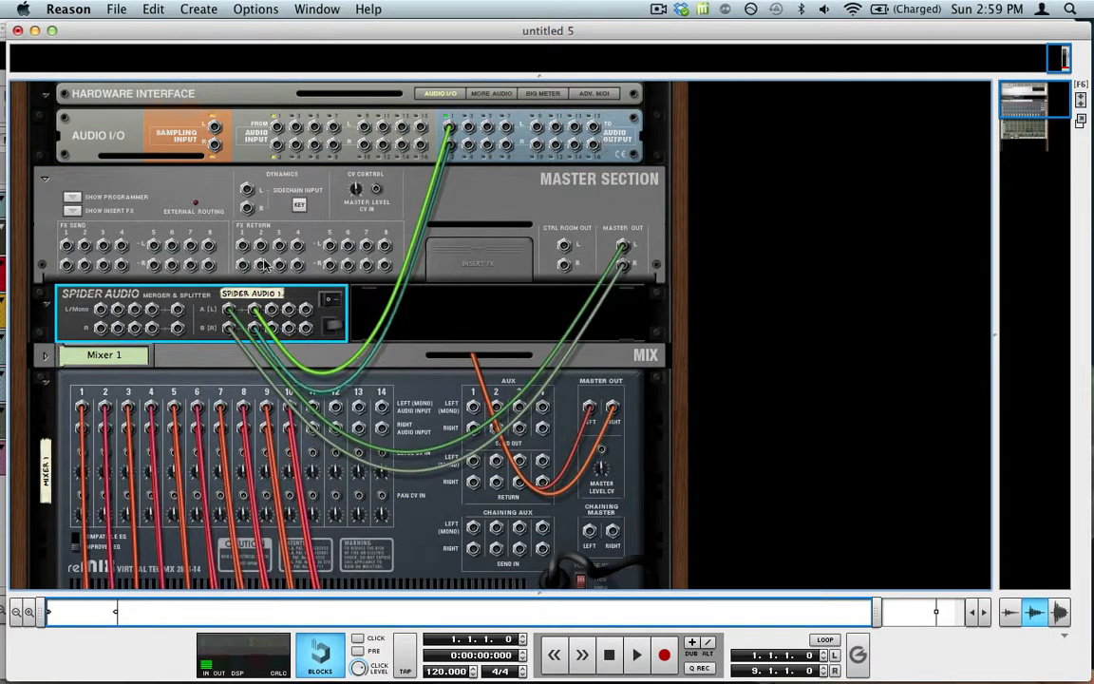
pyautogui.moveTo(270, 308); pyautogui.dragTo(216, 125)
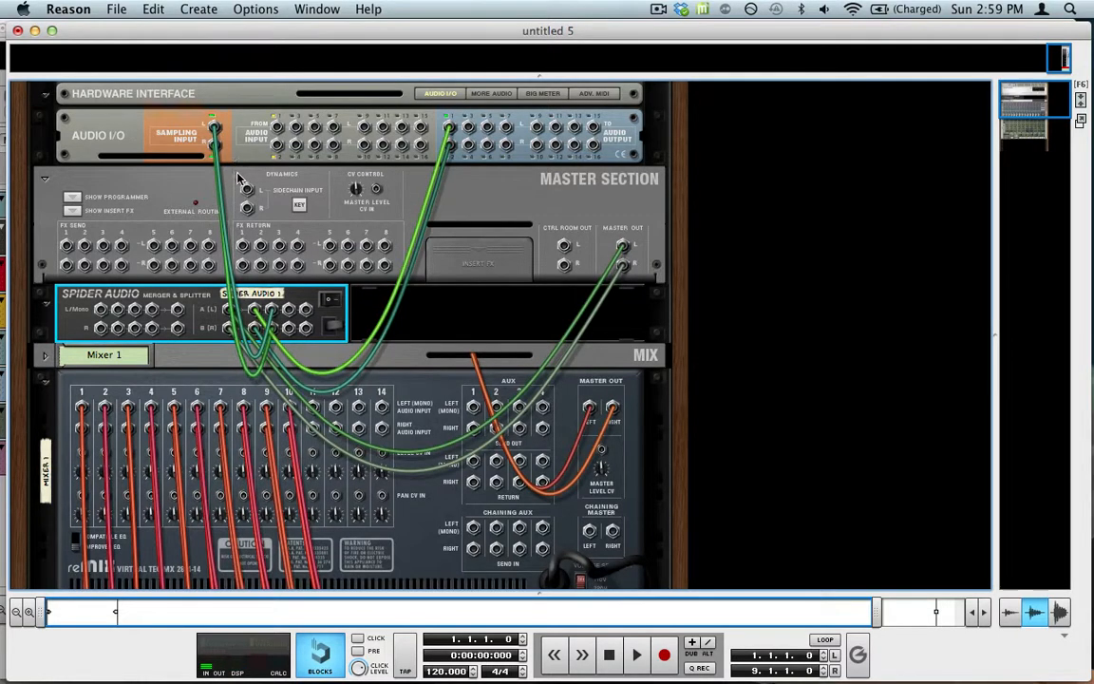
pyautogui.press('Tab')
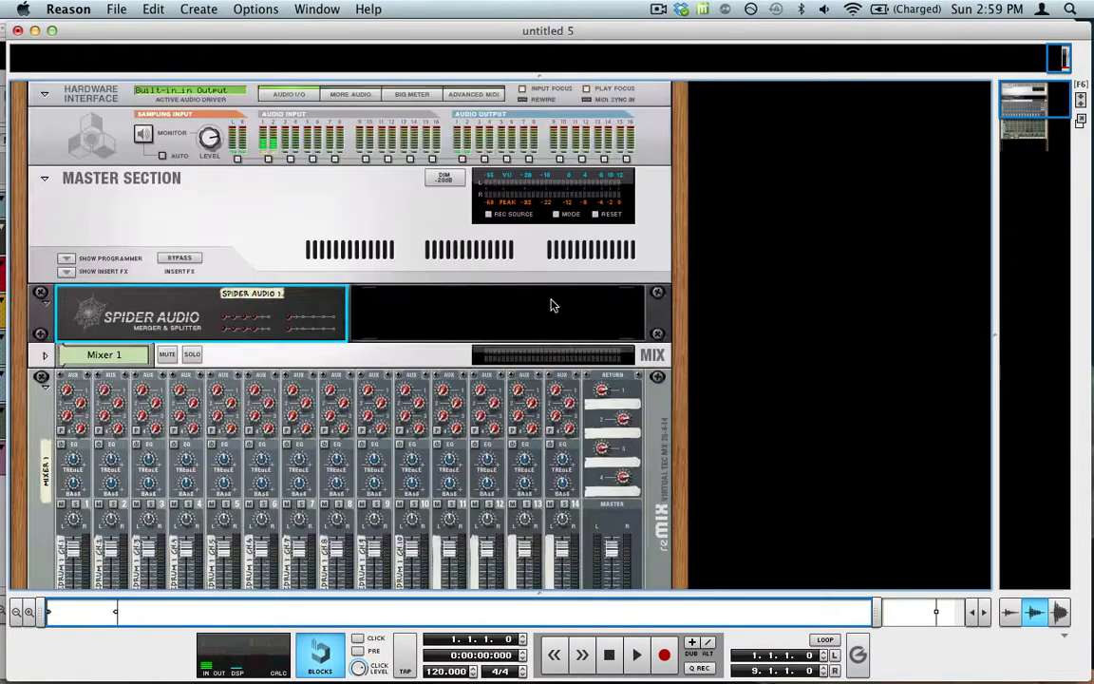
# Step: Select the Redrum drum machine in the rack and examine its sample channels and patch controls
pyautogui.scroll(-3, 561, 304)
pyautogui.scroll(-10, 562, 307)
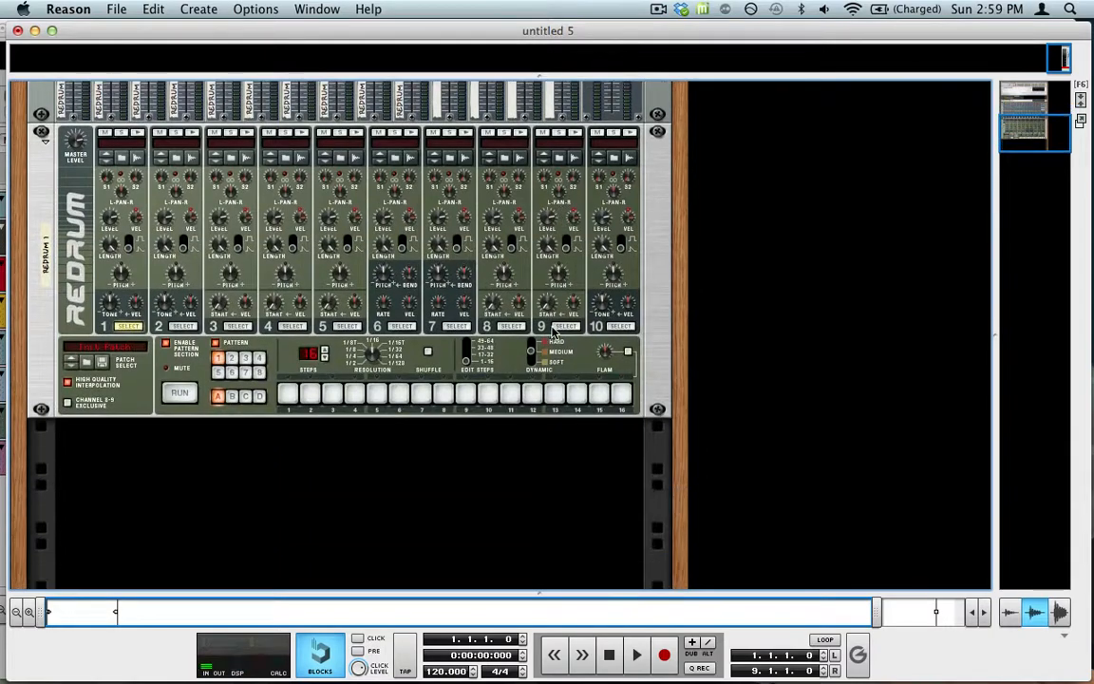
pyautogui.click(669, 392)
pyautogui.scroll(4, 667, 385)
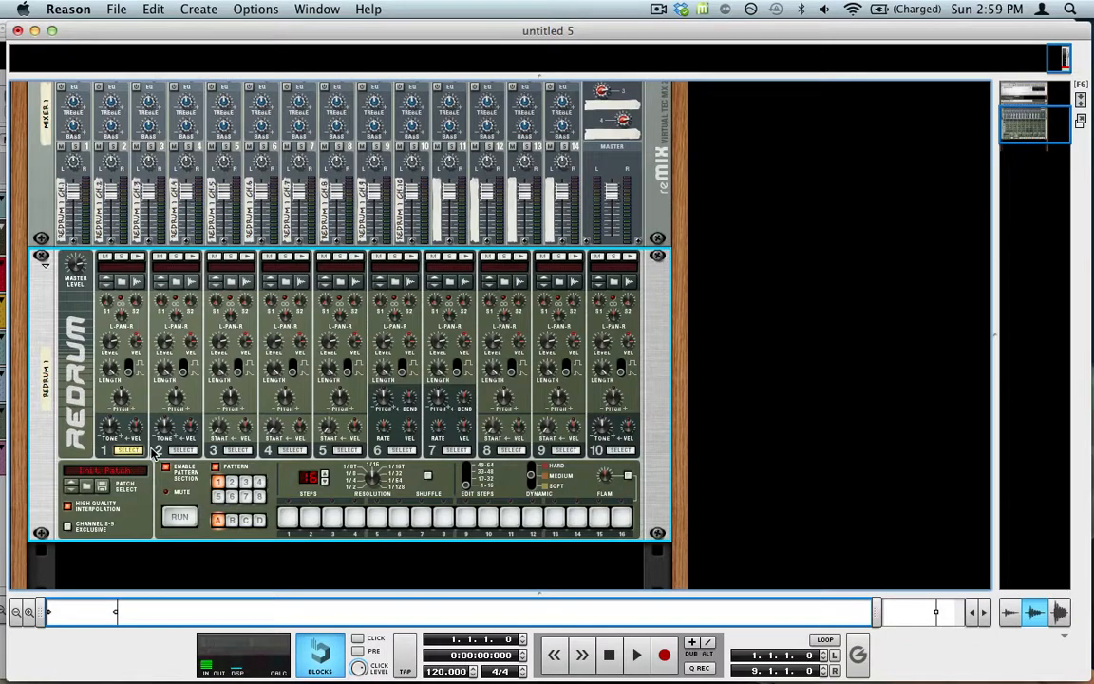
pyautogui.scroll(-3, 156, 453)
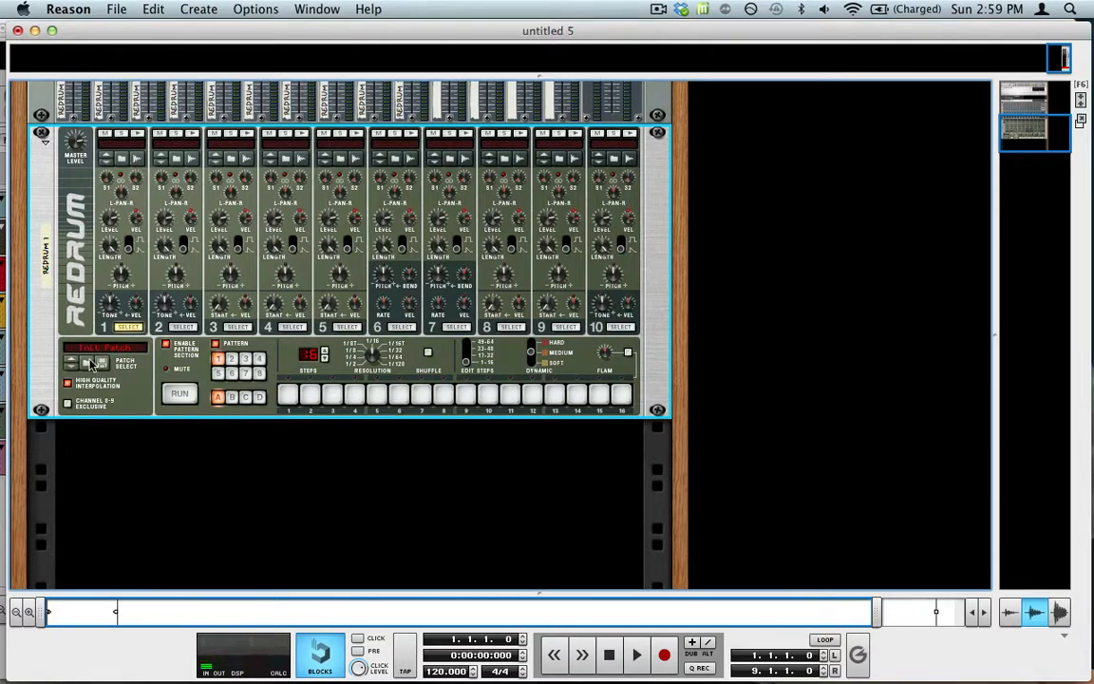
pyautogui.scroll(-1, 129, 402)
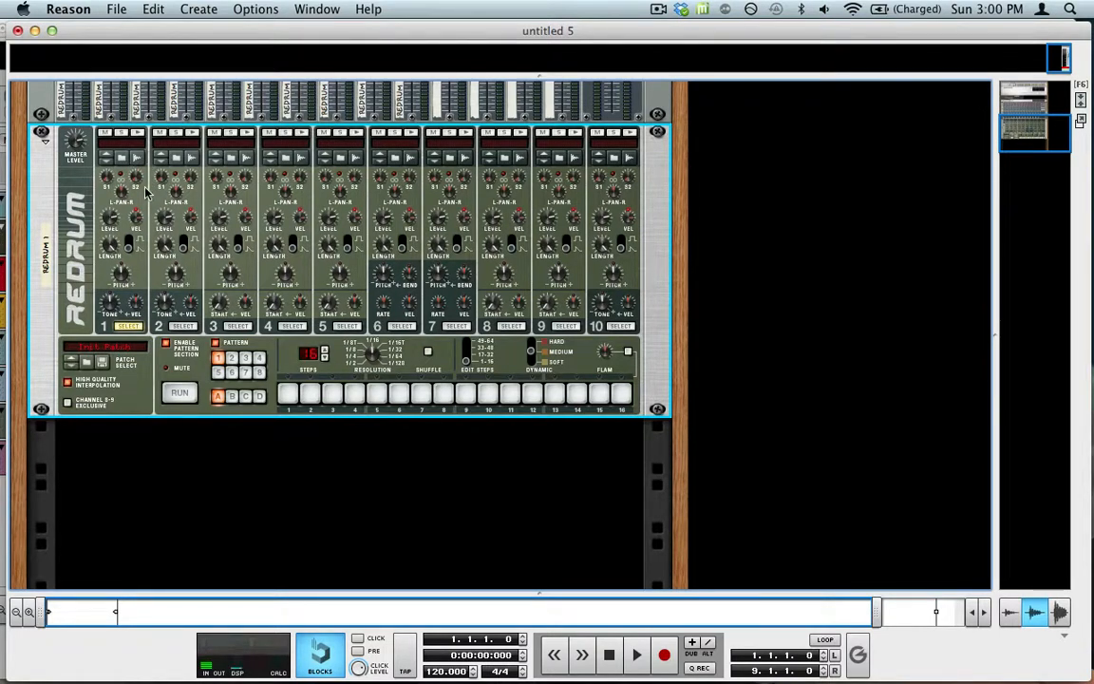
pyautogui.click(198, 9)
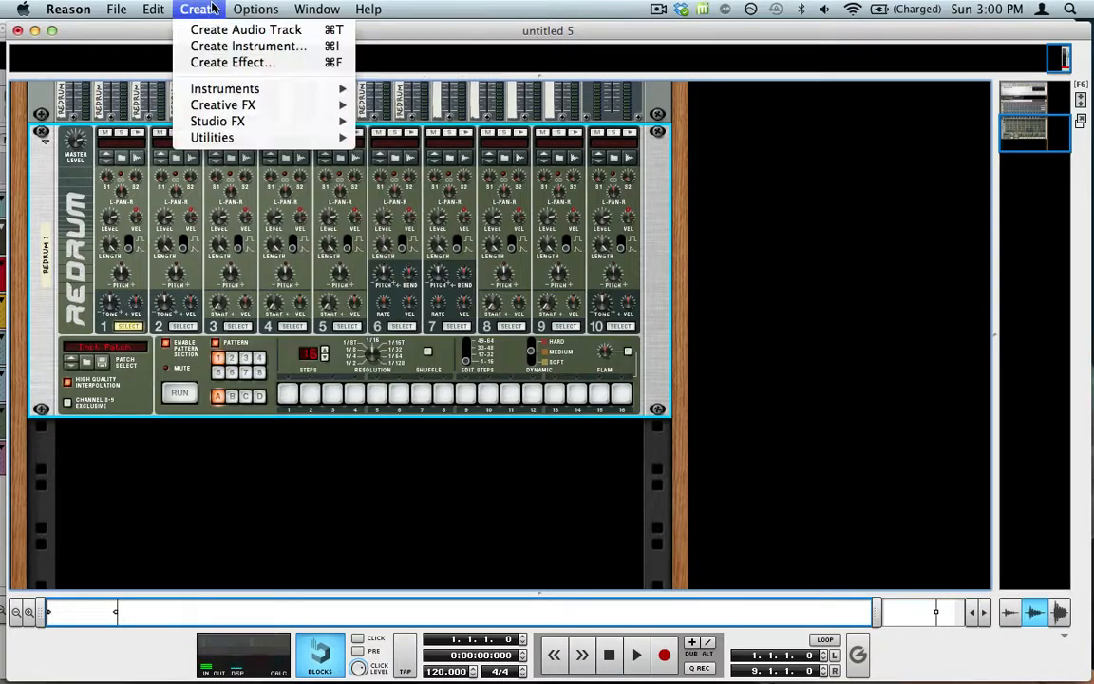
pyautogui.moveTo(207, 95)
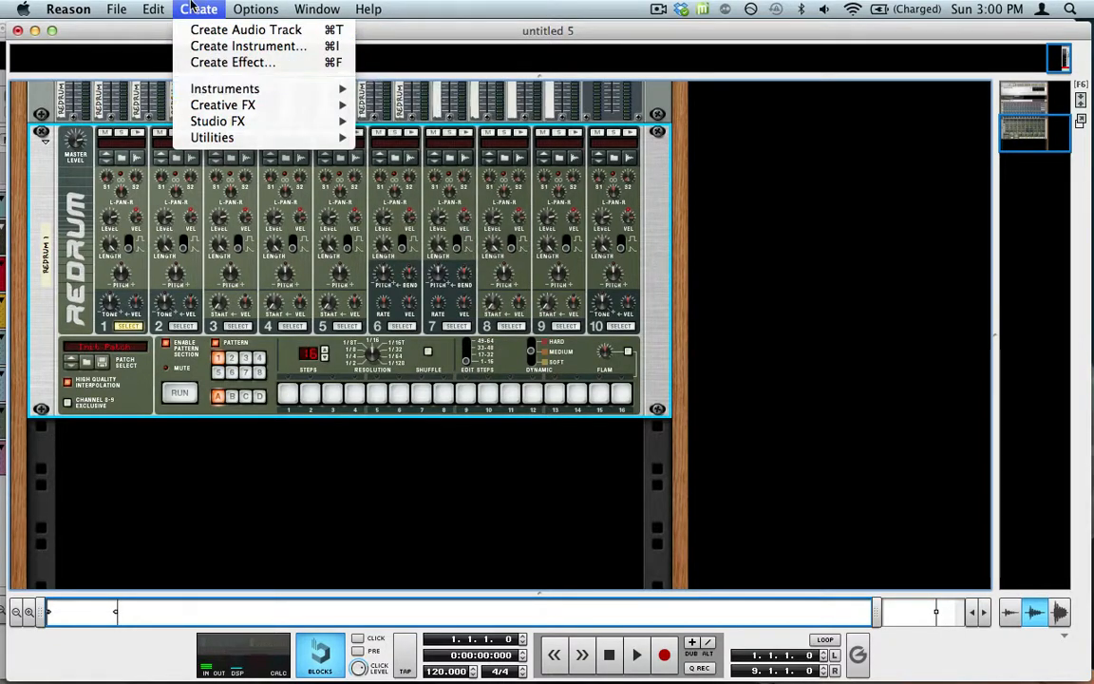
pyautogui.click(261, 78)
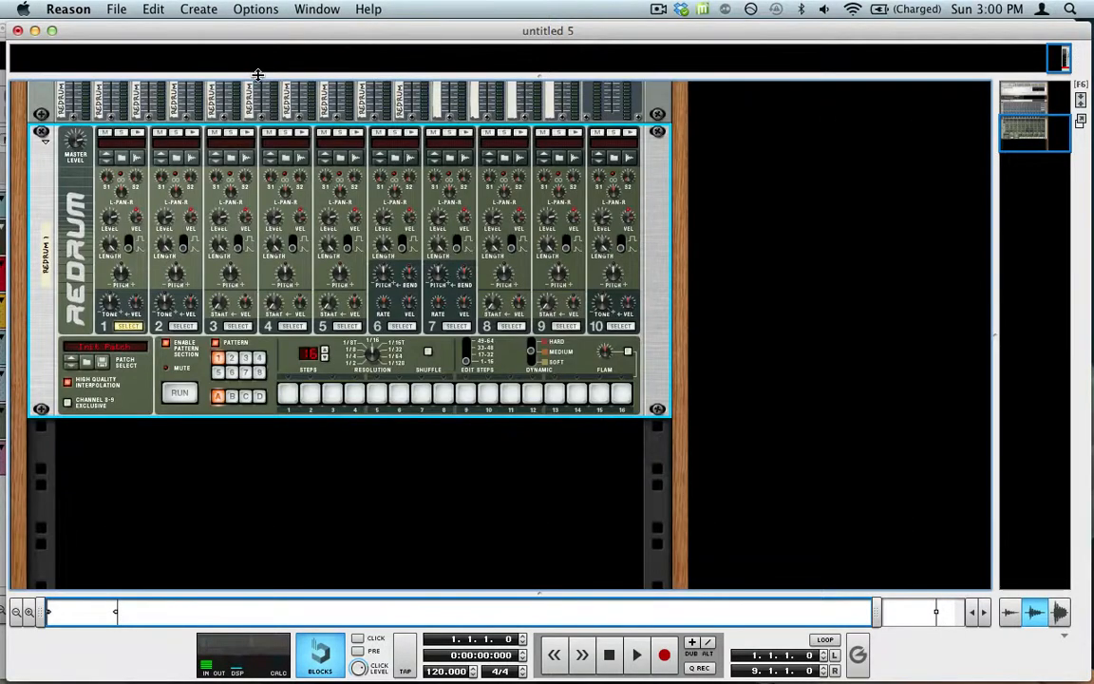
# Step: Import the audio file "Here we go again.wav" from the Reason Folder into the sequencer
pyautogui.press('F7')
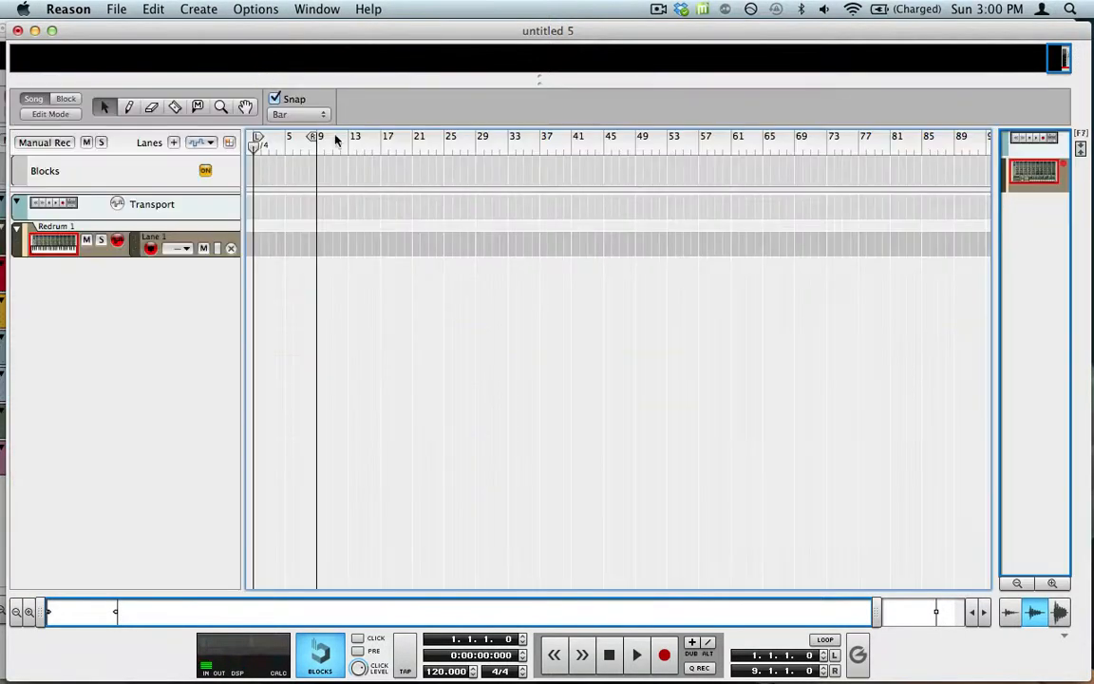
pyautogui.click(150, 8)
pyautogui.moveTo(117, 8)
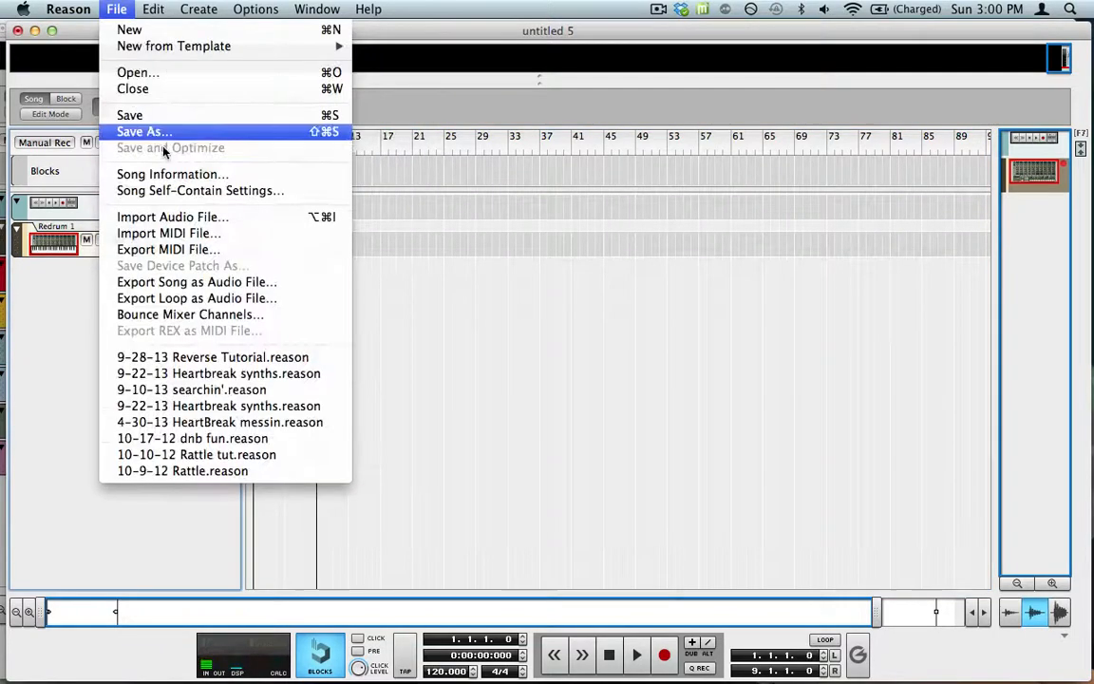
pyautogui.click(184, 221)
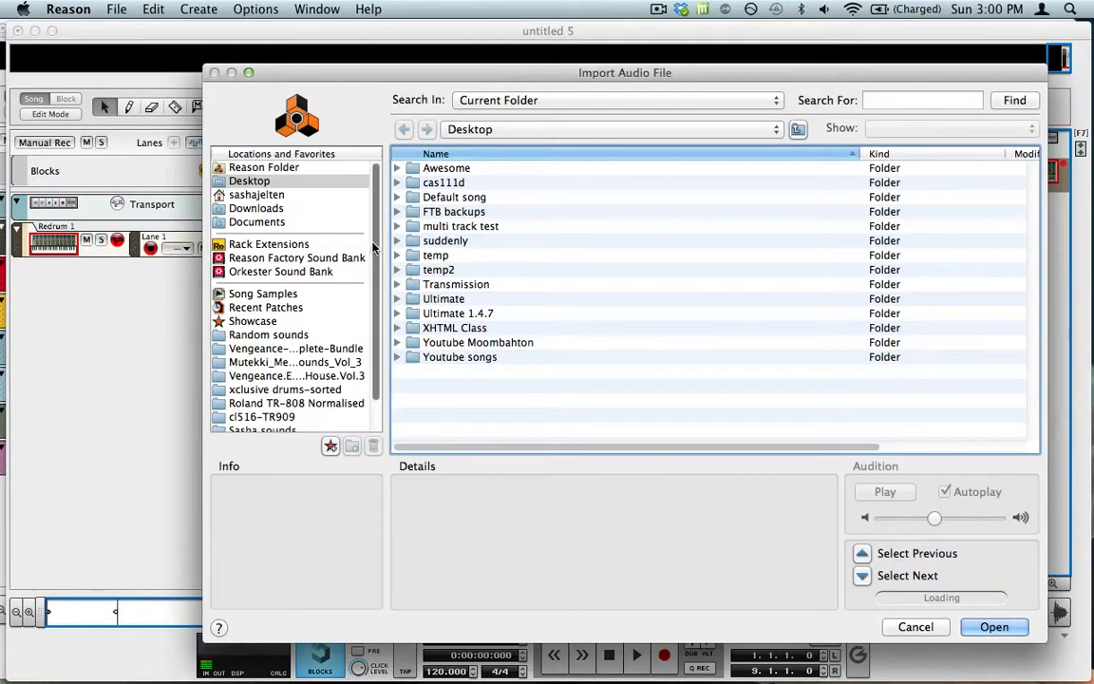
pyautogui.click(244, 167)
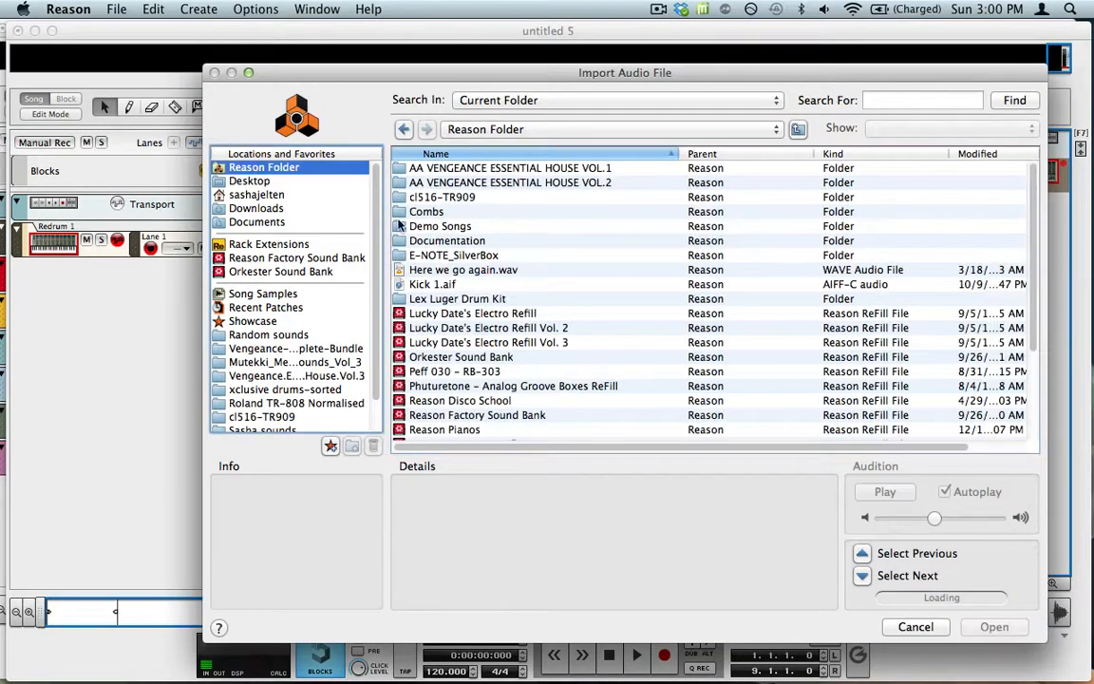
pyautogui.scroll(-5, 518, 306)
pyautogui.scroll(5, 513, 304)
pyautogui.click(456, 274)
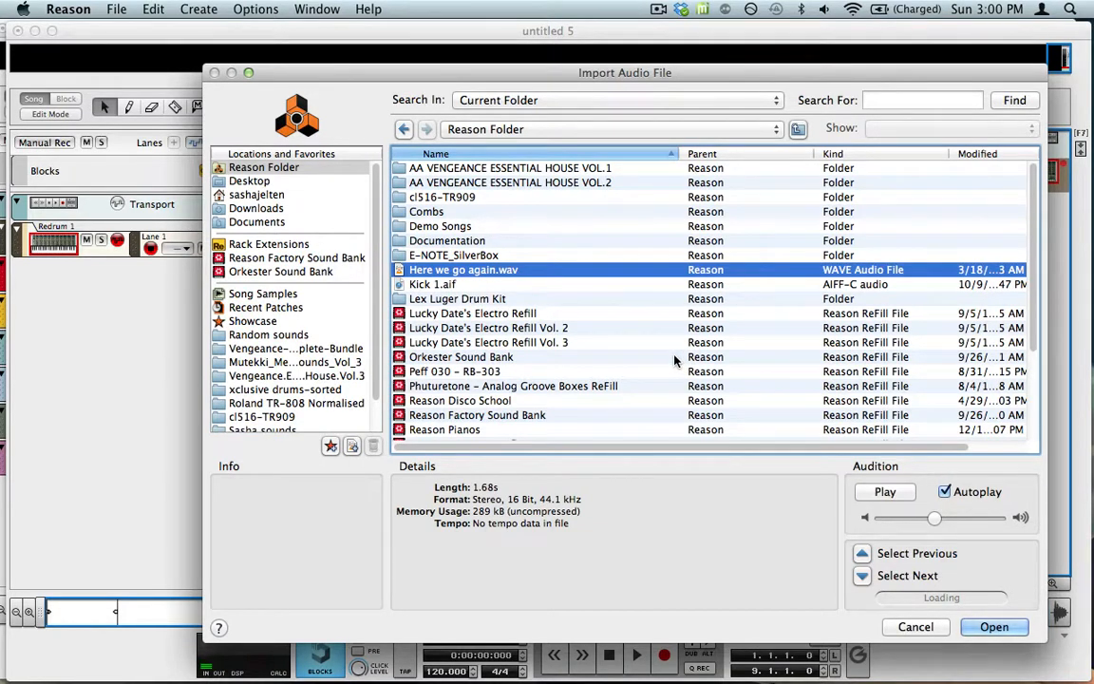
pyautogui.press('Return')
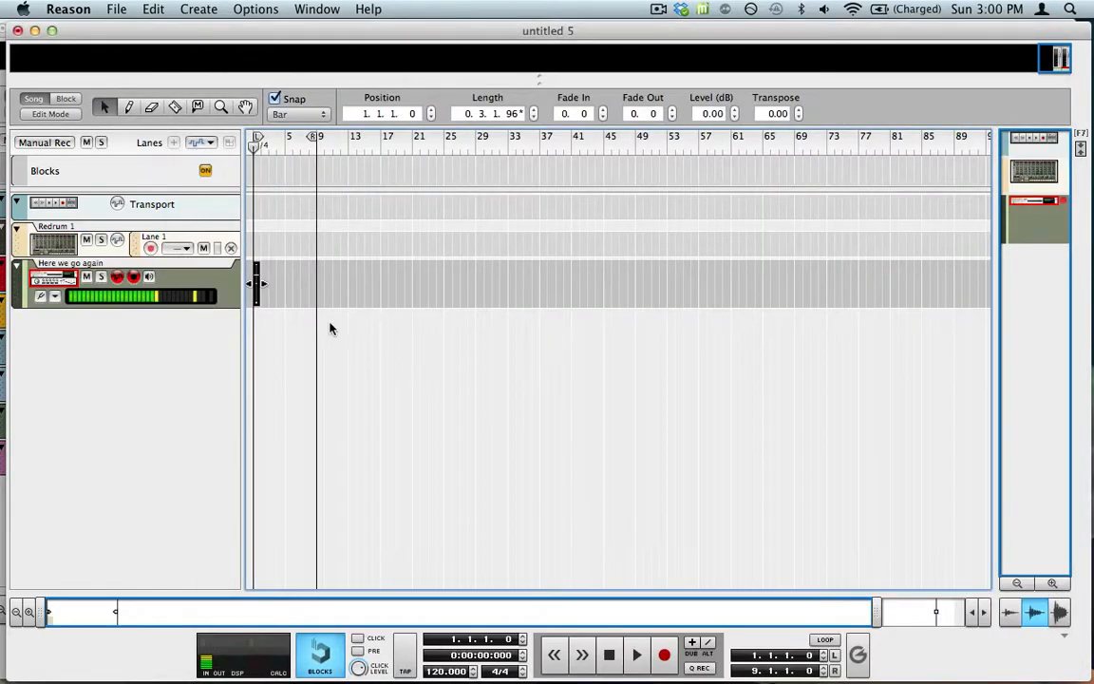
# Step: Zoom the sequencer in on the imported "Here we go again" clip, play it from bar 1 and select the clip
pyautogui.press('F6')
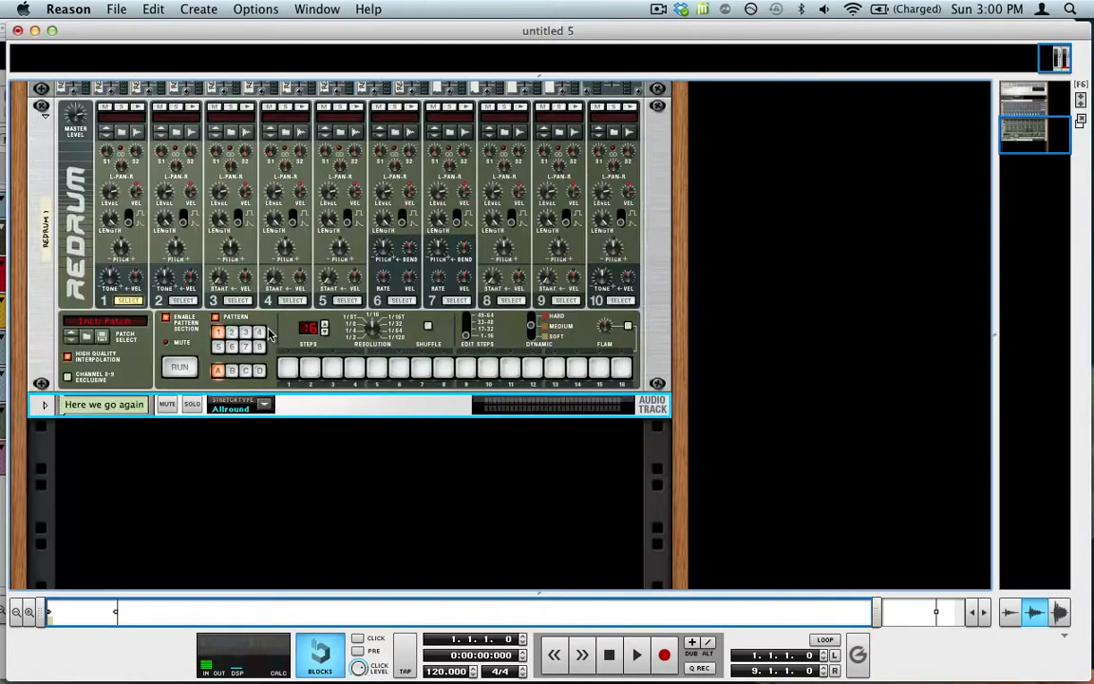
pyautogui.press('F7')
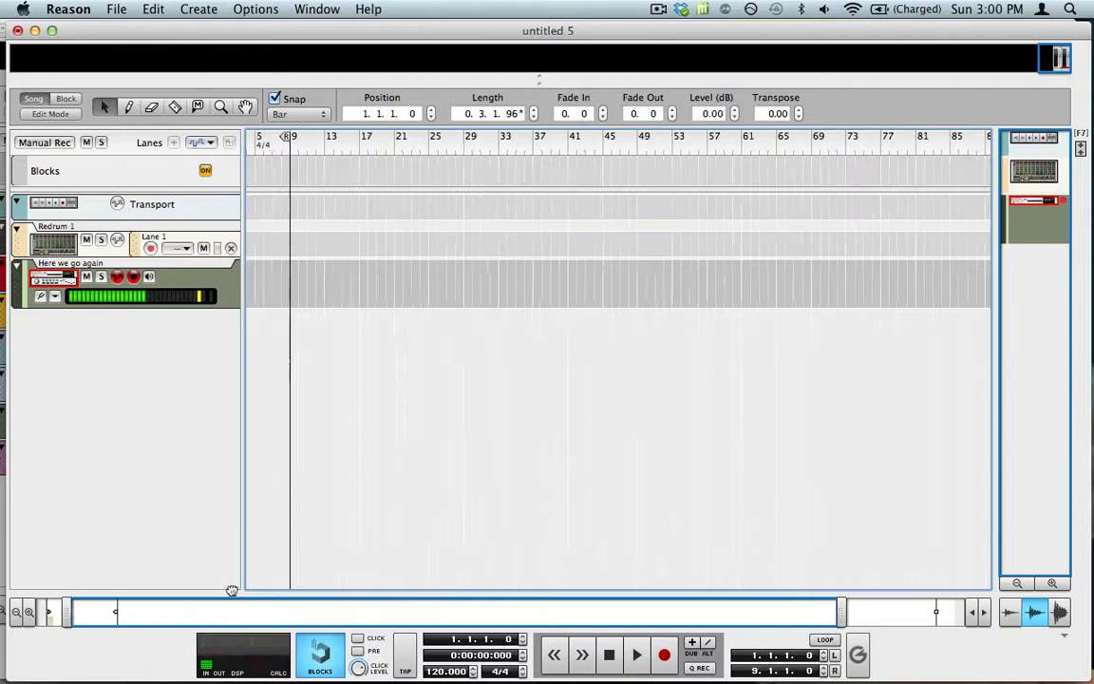
pyautogui.moveTo(232, 590); pyautogui.dragTo(232, 505)
pyautogui.moveTo(437, 617); pyautogui.dragTo(5, 627)
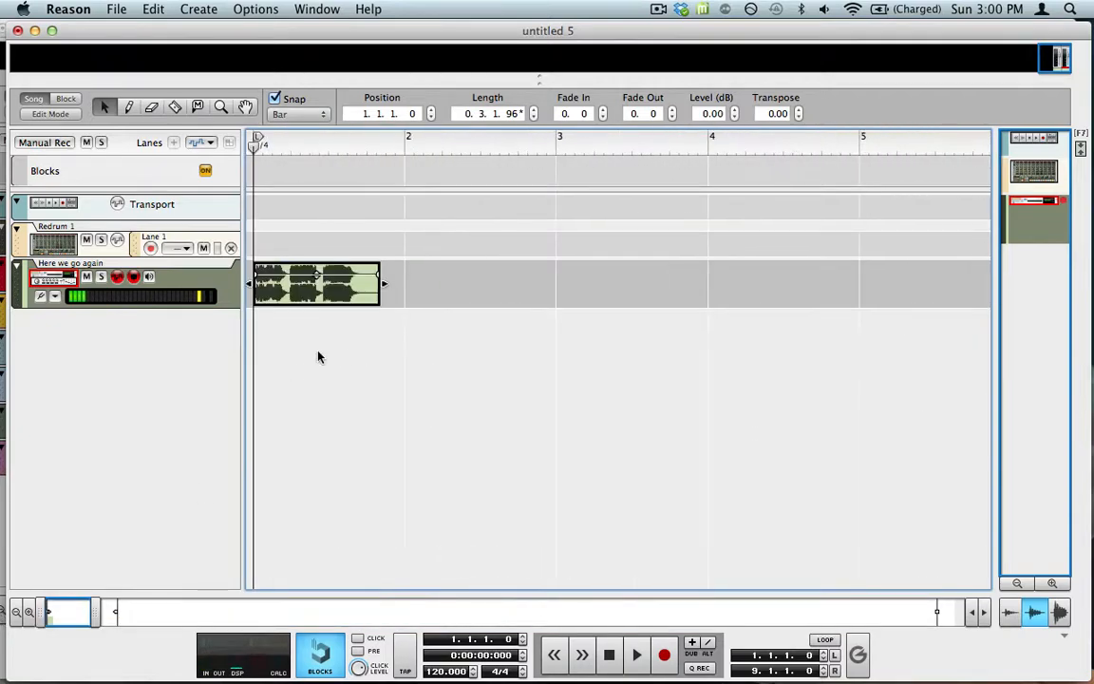
pyautogui.click(325, 323)
pyautogui.press('space')
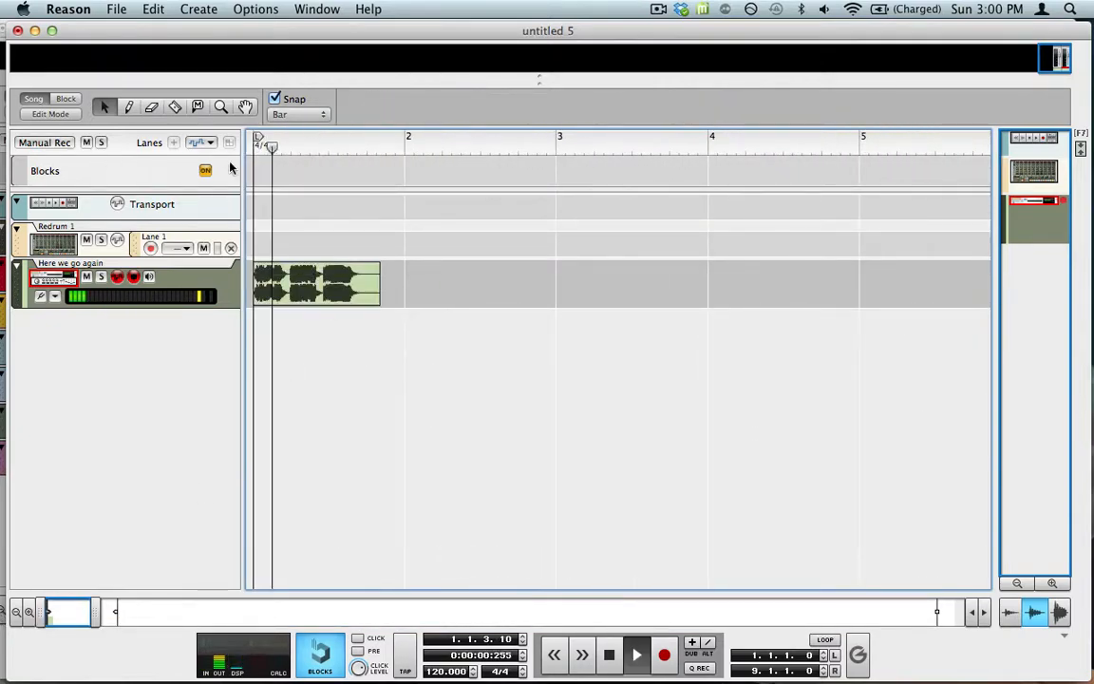
pyautogui.click(325, 285)
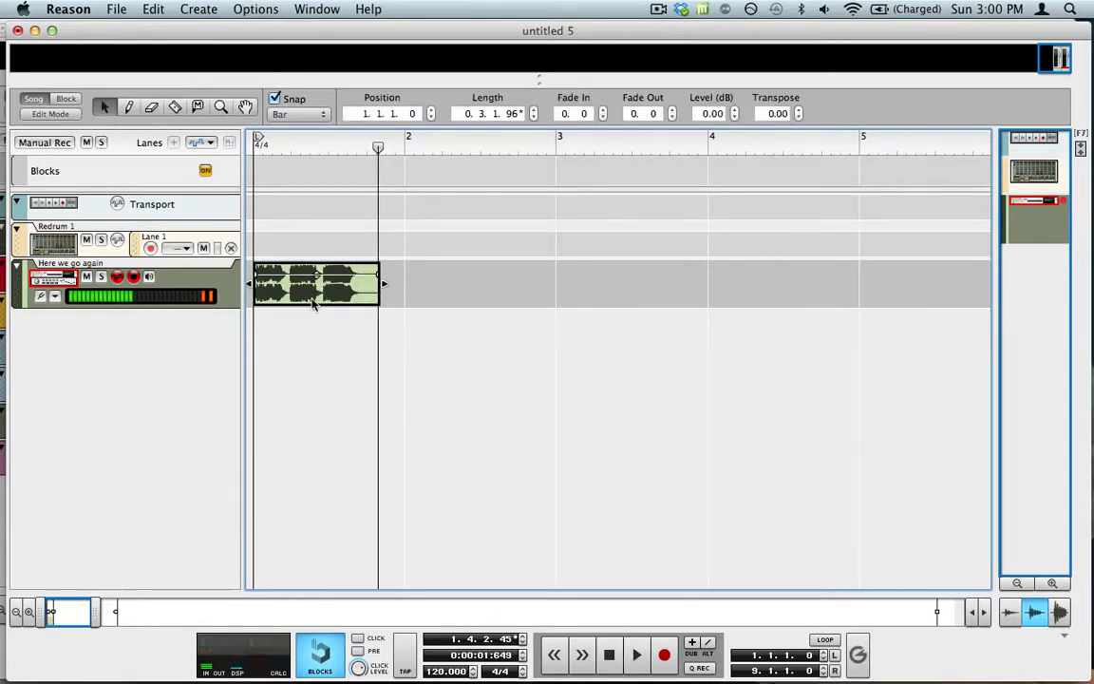
# Step: Reverse the imported "Here we go again" clip and play it from bar 1
pyautogui.rightClick(313, 302)
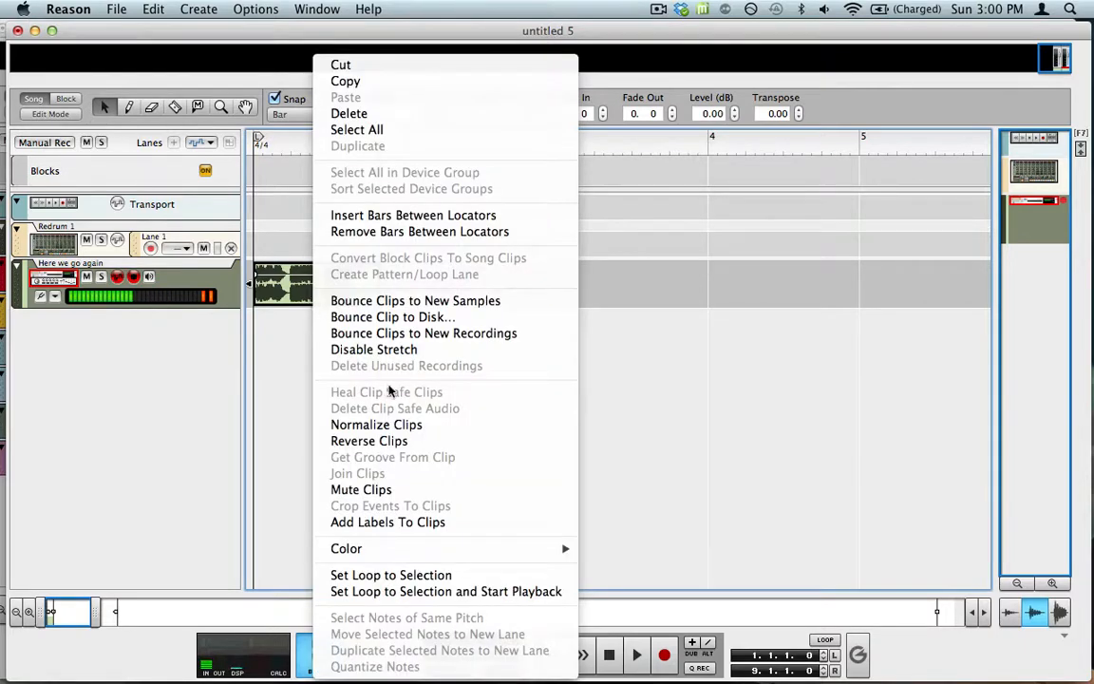
pyautogui.click(398, 441)
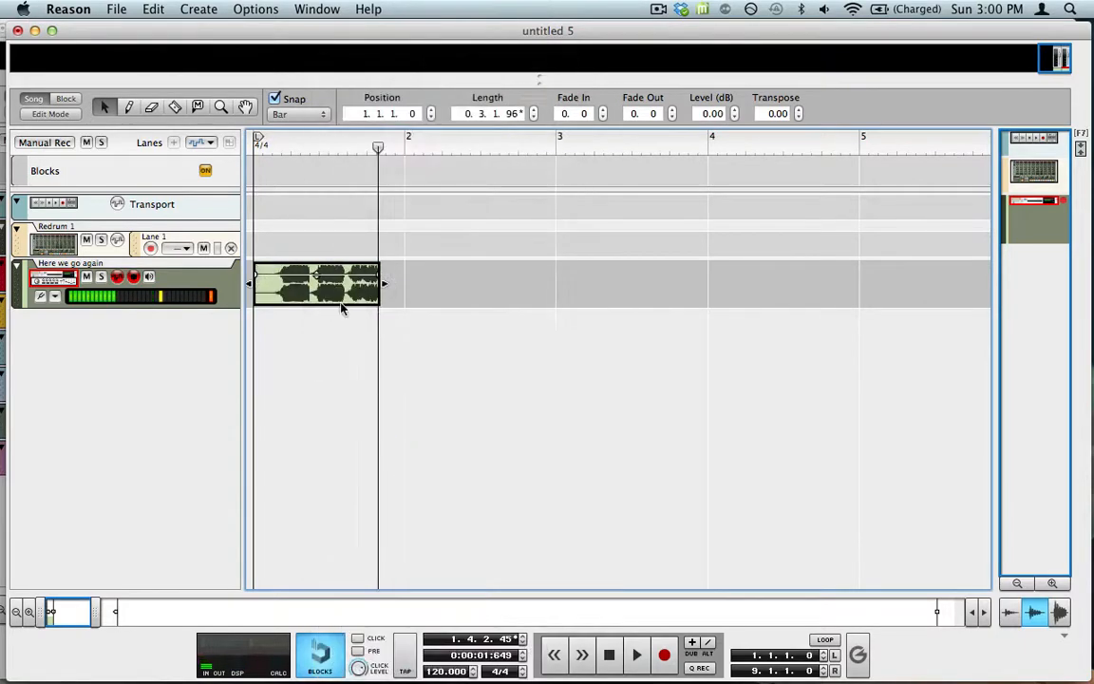
pyautogui.click(254, 148)
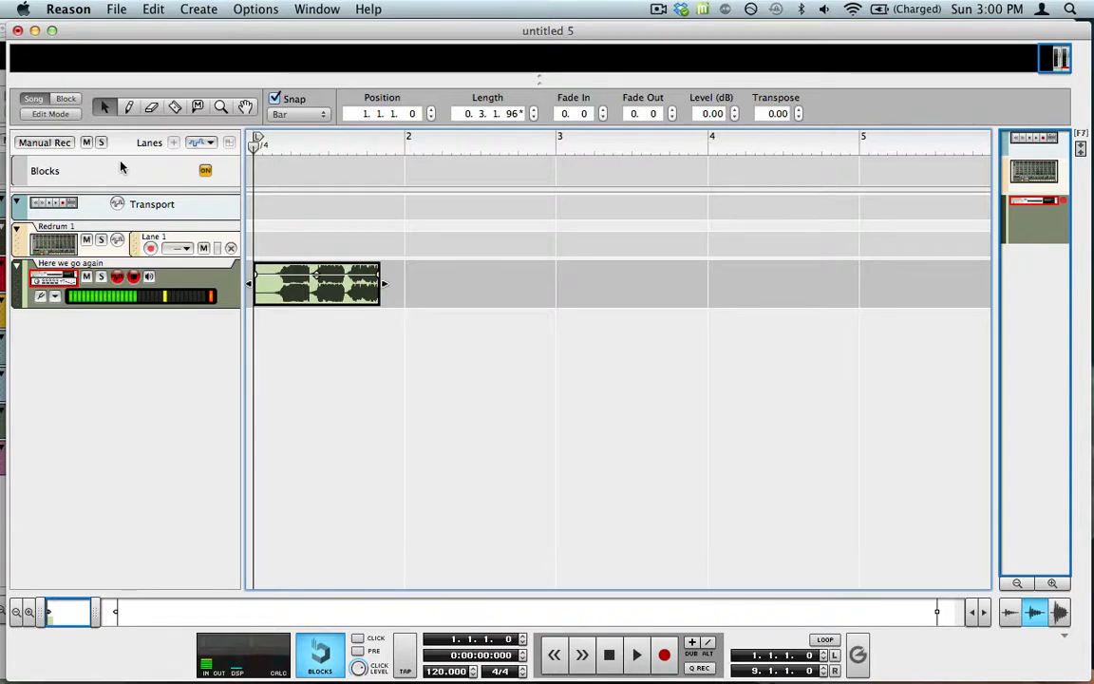
pyautogui.press('space')
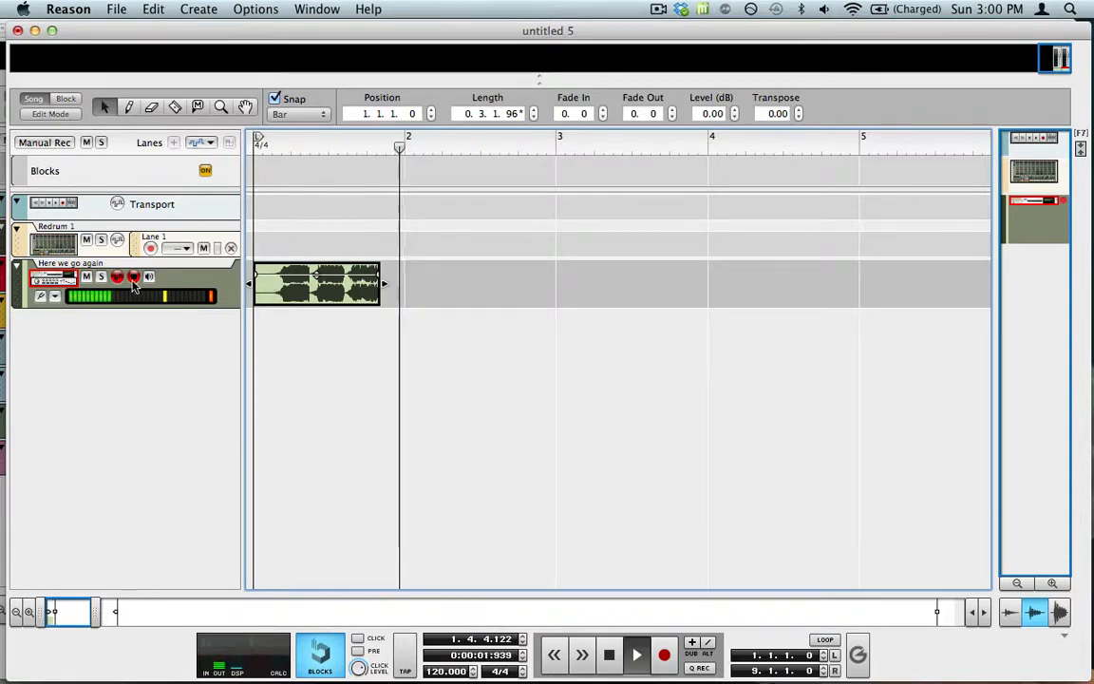
# Step: Add an RV7000 Advanced Reverb to the "Here we go again" audio track in the rack and play the reversed clip from the start
pyautogui.press('F6')
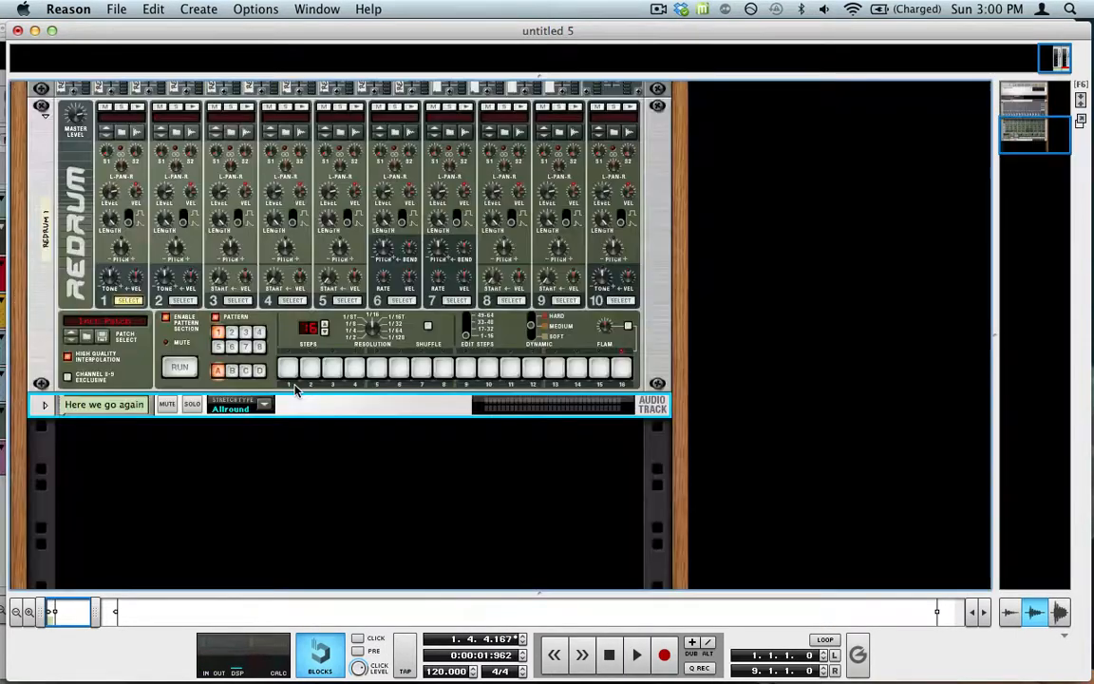
pyautogui.click(153, 9)
pyautogui.moveTo(216, 14)
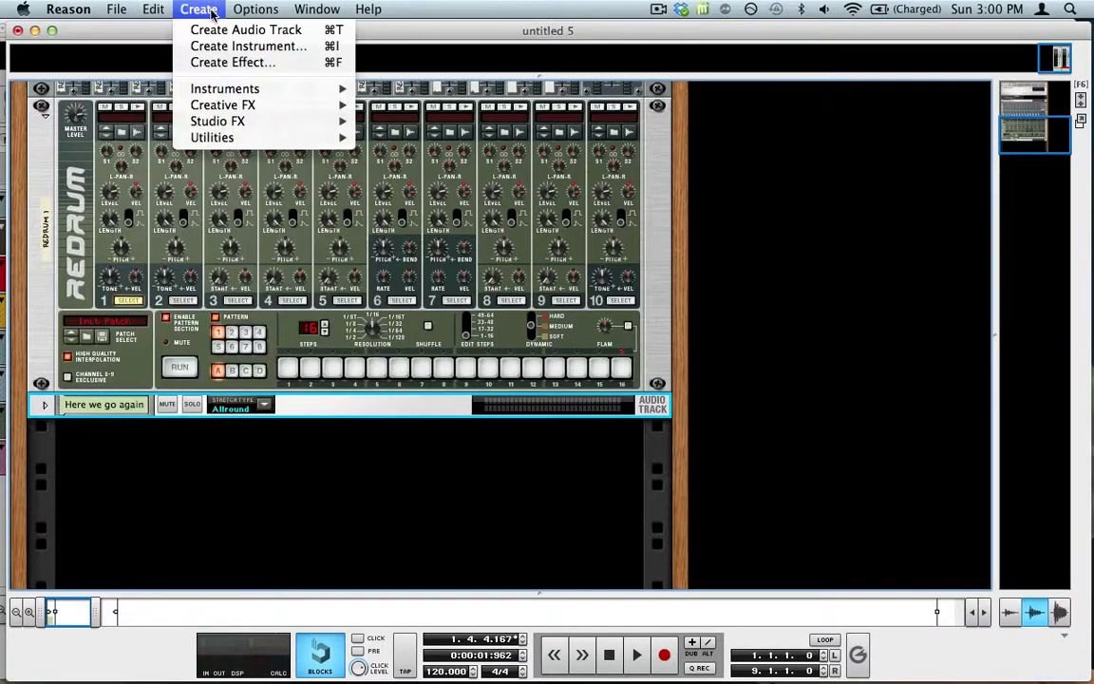
pyautogui.moveTo(220, 122)
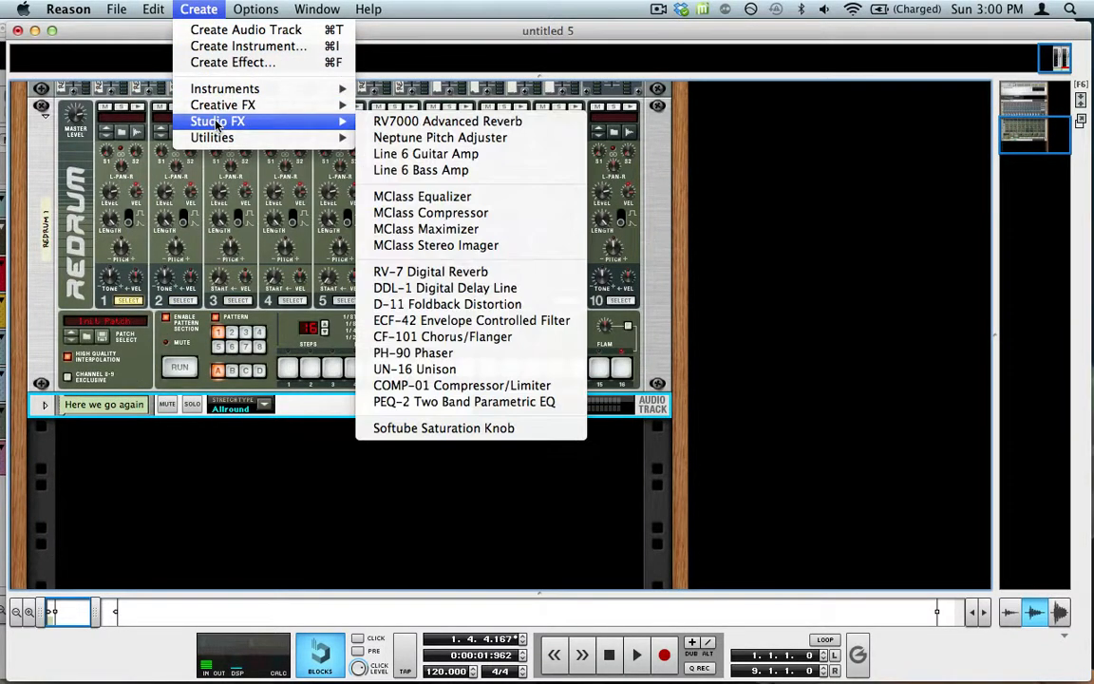
pyautogui.click(395, 119)
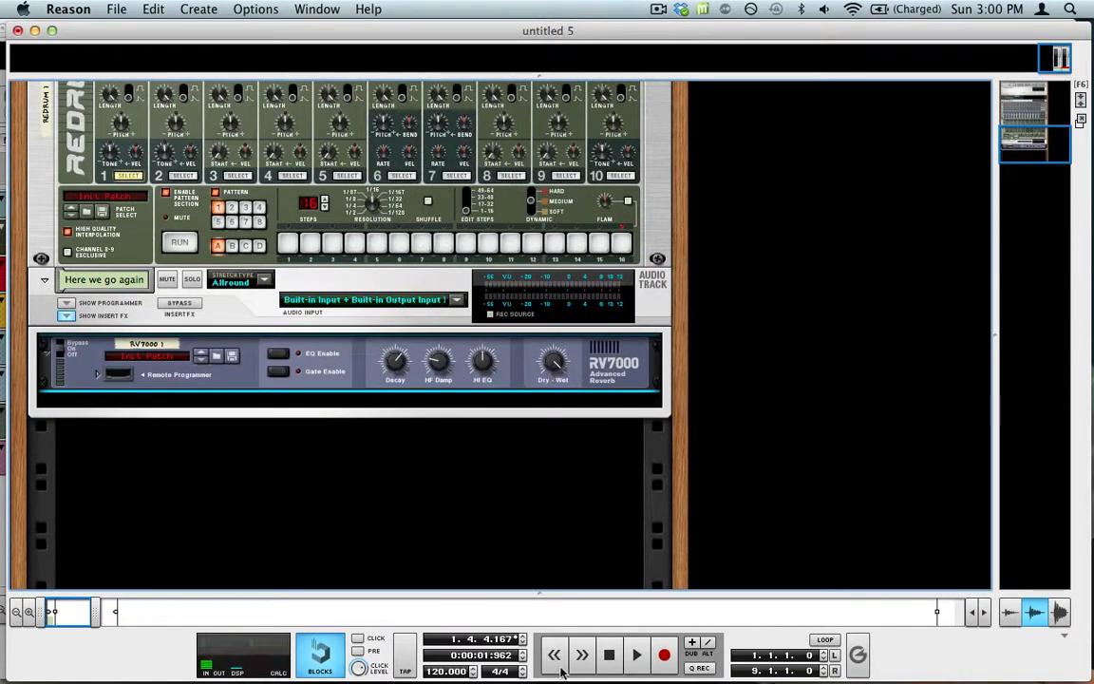
pyautogui.click(609, 655)
pyautogui.press('space')
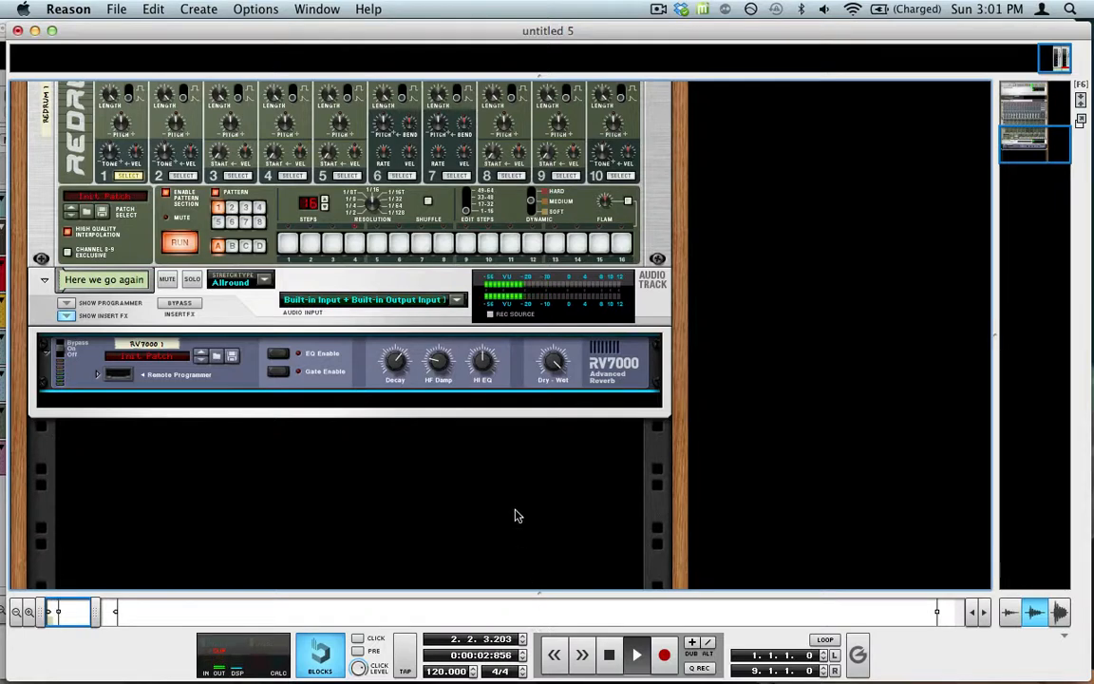
pyautogui.press('space')
# Step: Add an MClass Maximizer below the RV7000 reverb and play the reversed clip from the start
pyautogui.click(199, 9)
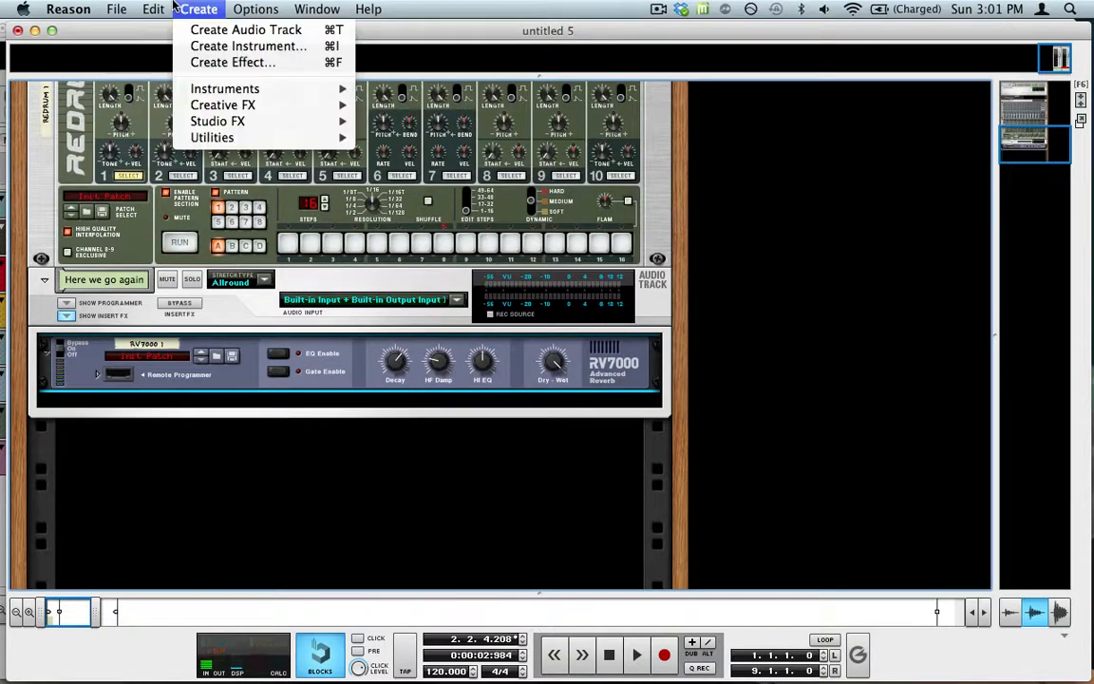
pyautogui.click(199, 9)
pyautogui.click(198, 8)
pyautogui.moveTo(209, 128)
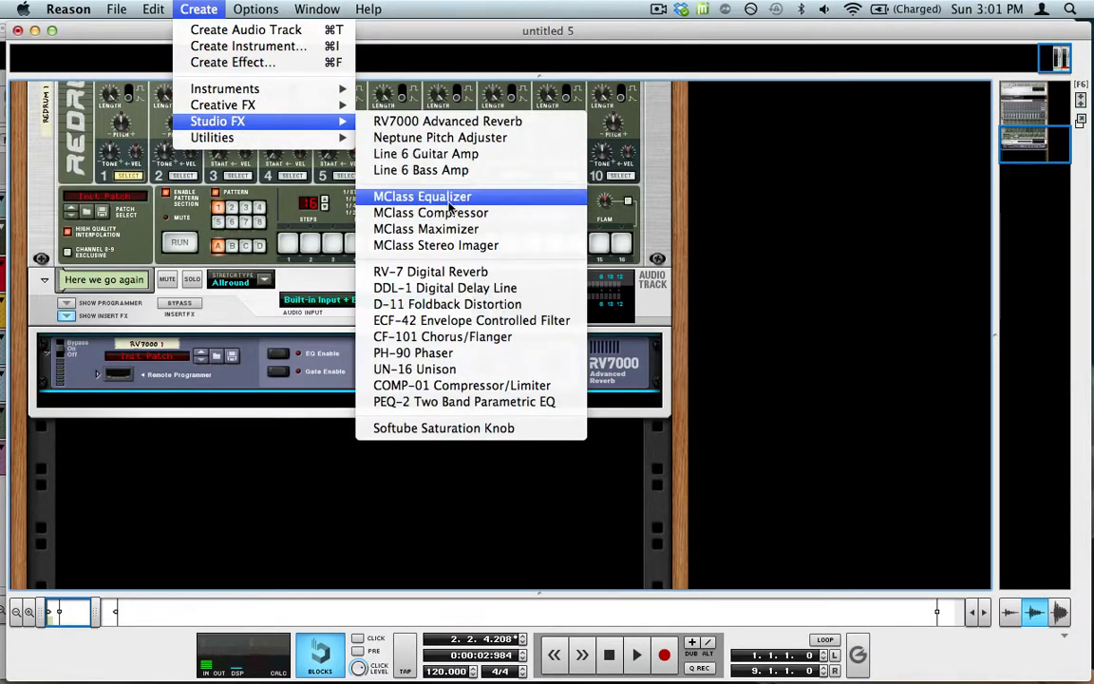
pyautogui.click(408, 228)
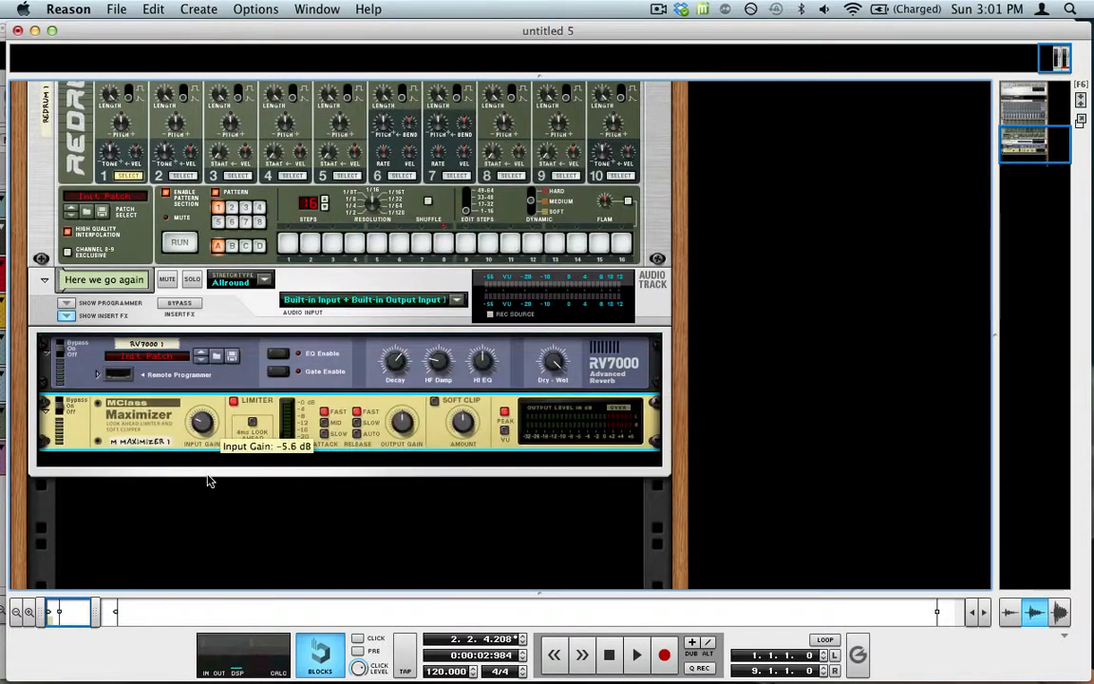
pyautogui.click(610, 653)
pyautogui.press('space')
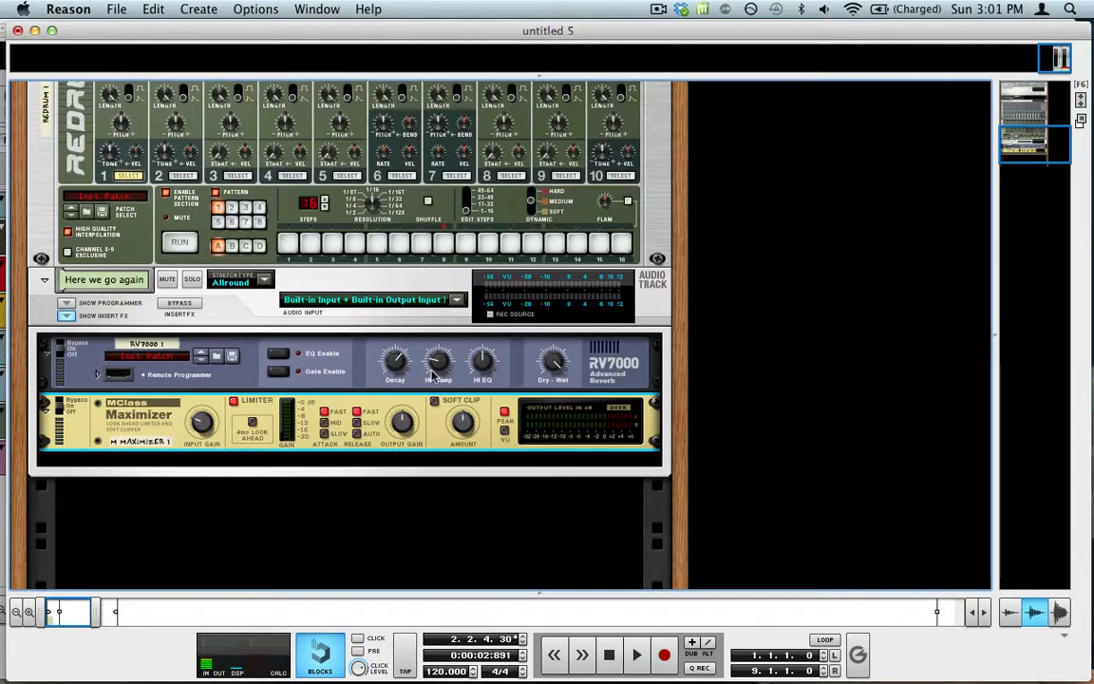
# Step: Increase the RV7000 reverb's Decay for a longer tail, auditioning the reversed clip from the start
pyautogui.click(397, 355)
pyautogui.moveTo(394, 337); pyautogui.dragTo(389, 323)
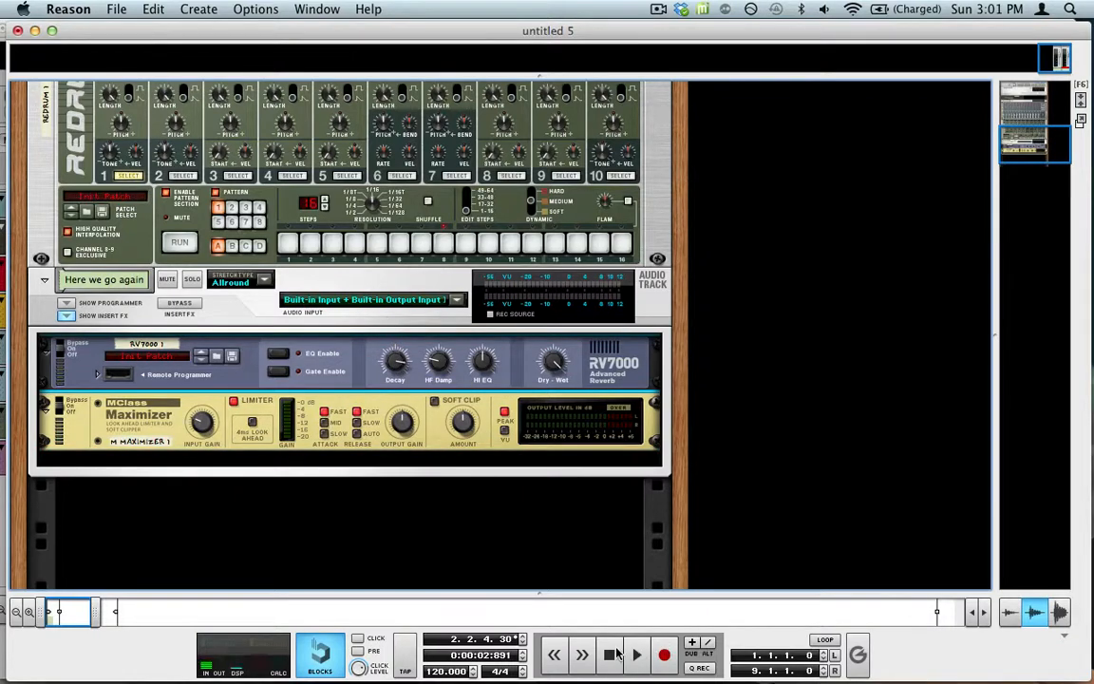
pyautogui.click(611, 653)
pyautogui.press('space')
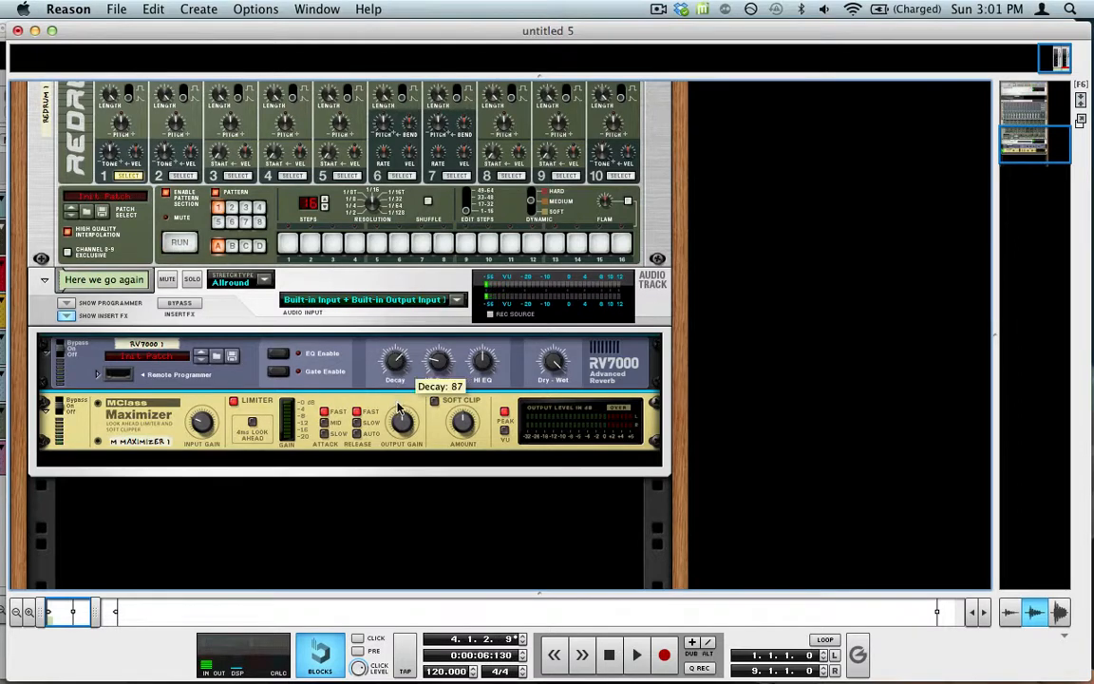
pyautogui.moveTo(387, 376); pyautogui.dragTo(385, 371)
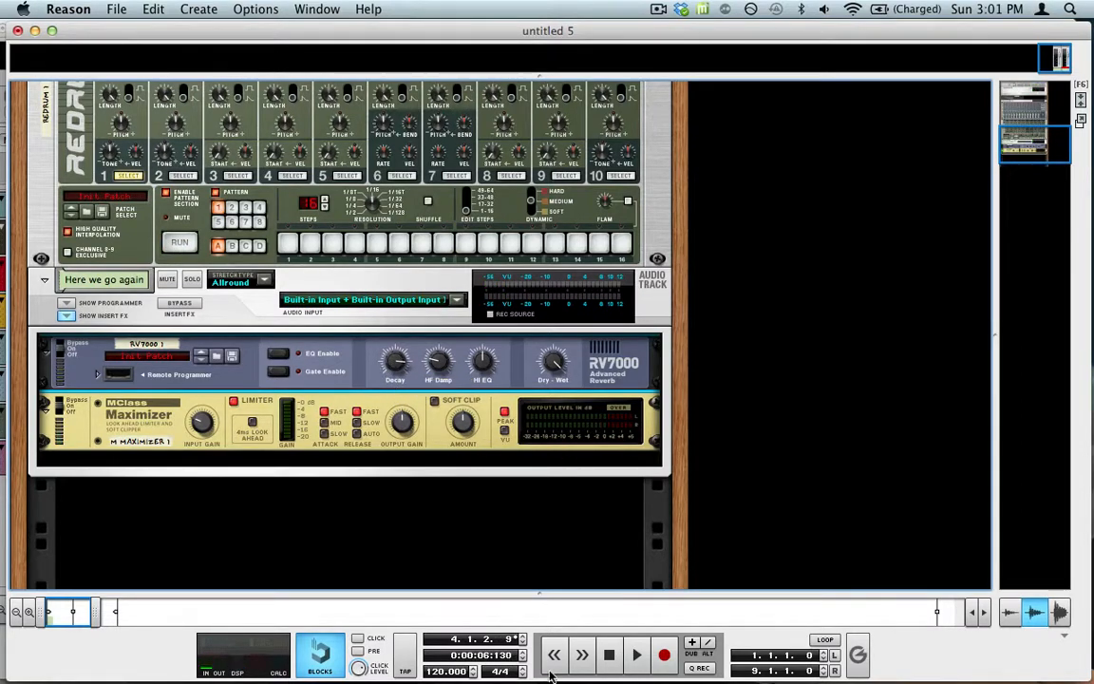
# Step: Sample the reversed clip with its reverb tail into Redrum channel 1, playing the song from bar 1 while recording
pyautogui.click(609, 655)
pyautogui.scroll(6, 335, 516)
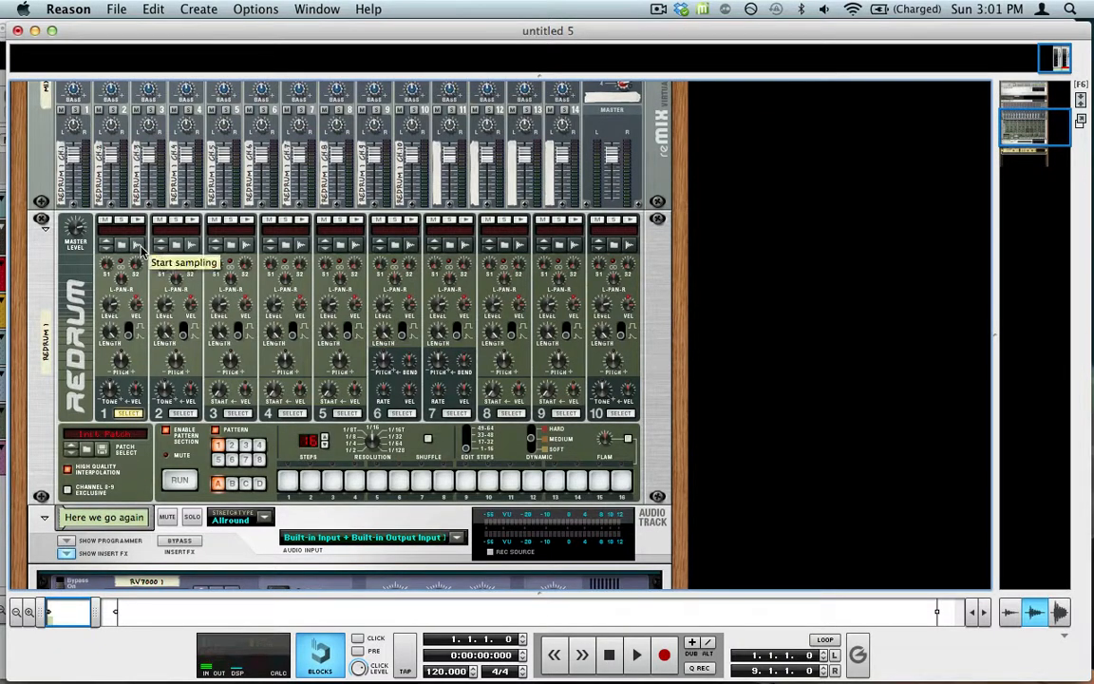
pyautogui.click(140, 249)
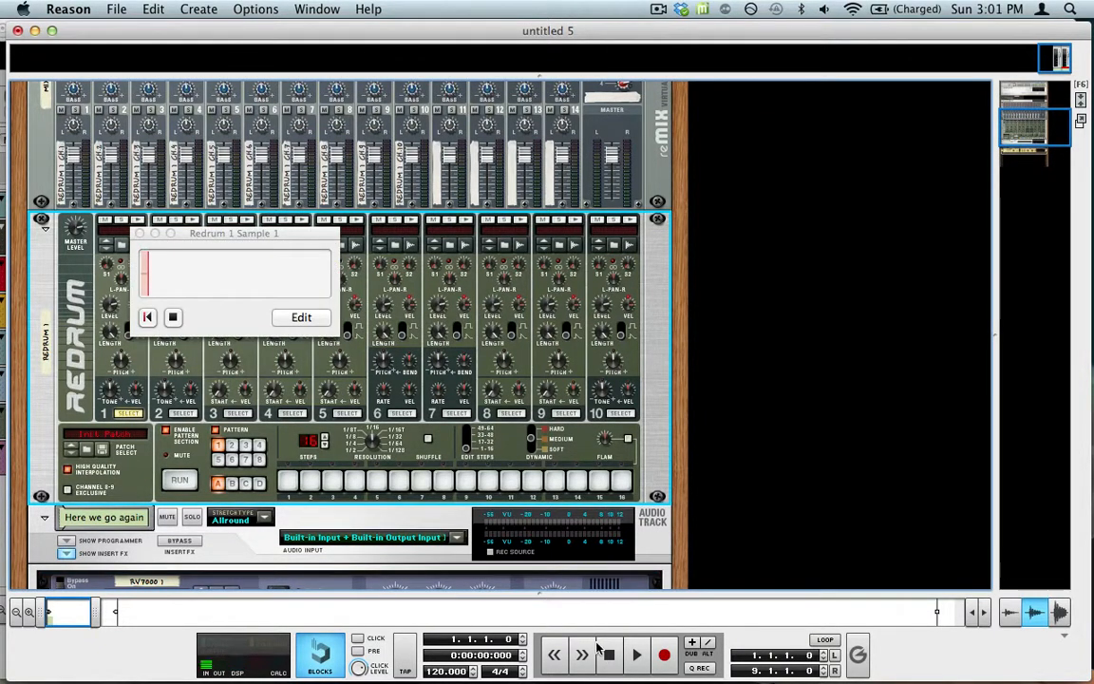
pyautogui.press('space')
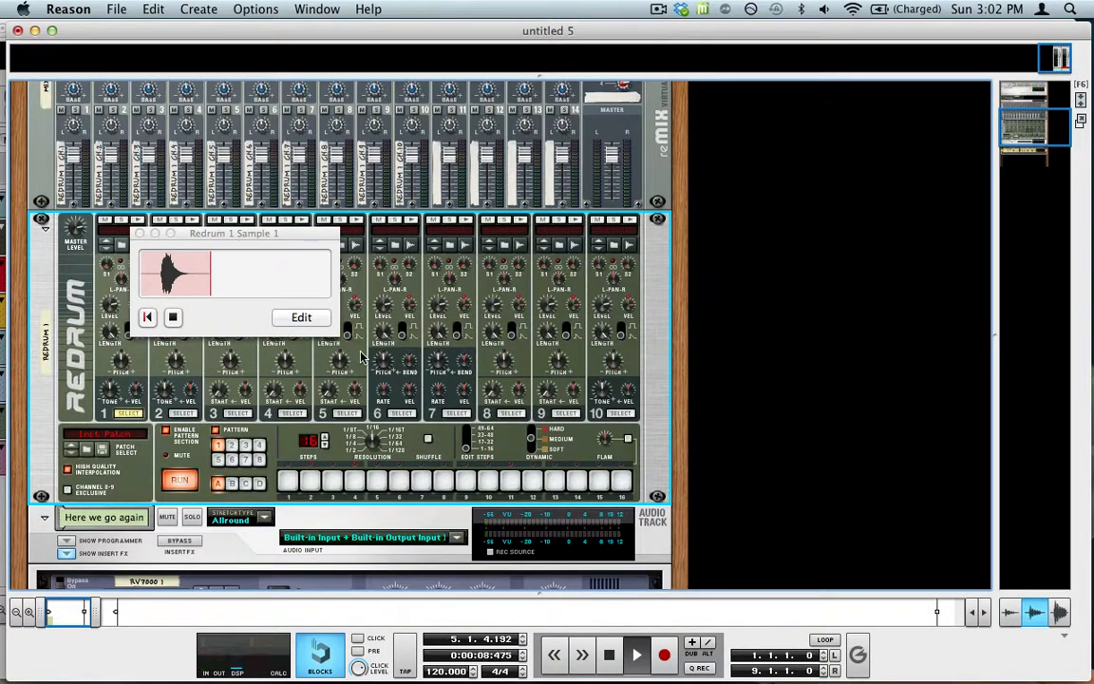
# Step: Open the new Redrum recording for editing, crop it to its start and end markers, reverse it and audition it
pyautogui.click(309, 315)
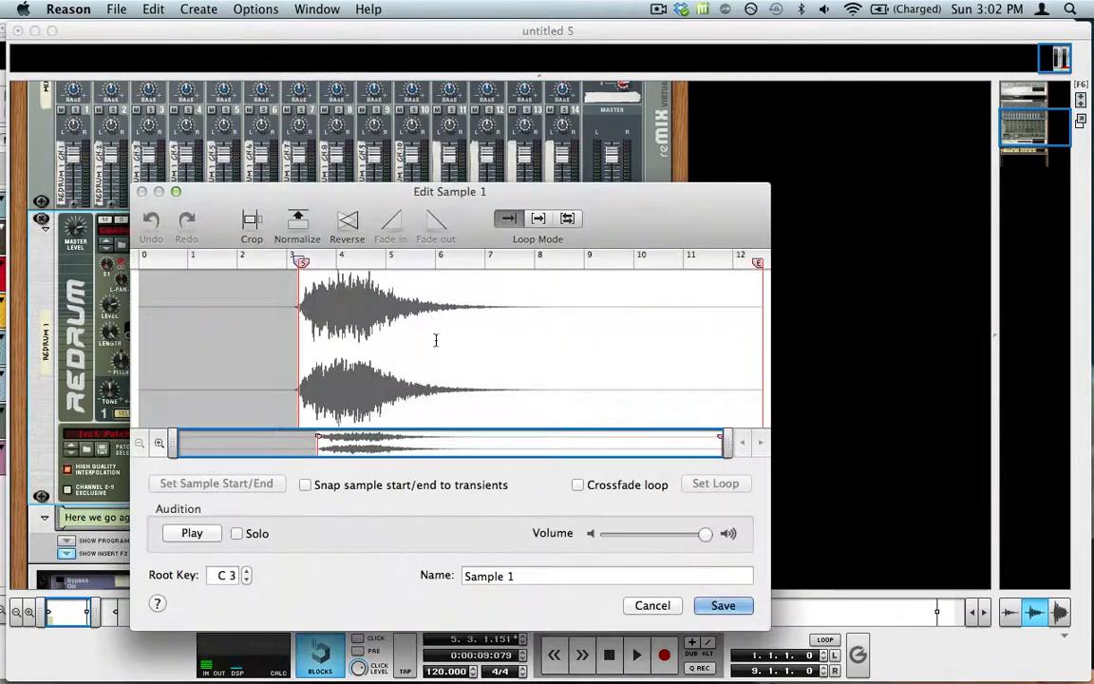
pyautogui.click(250, 223)
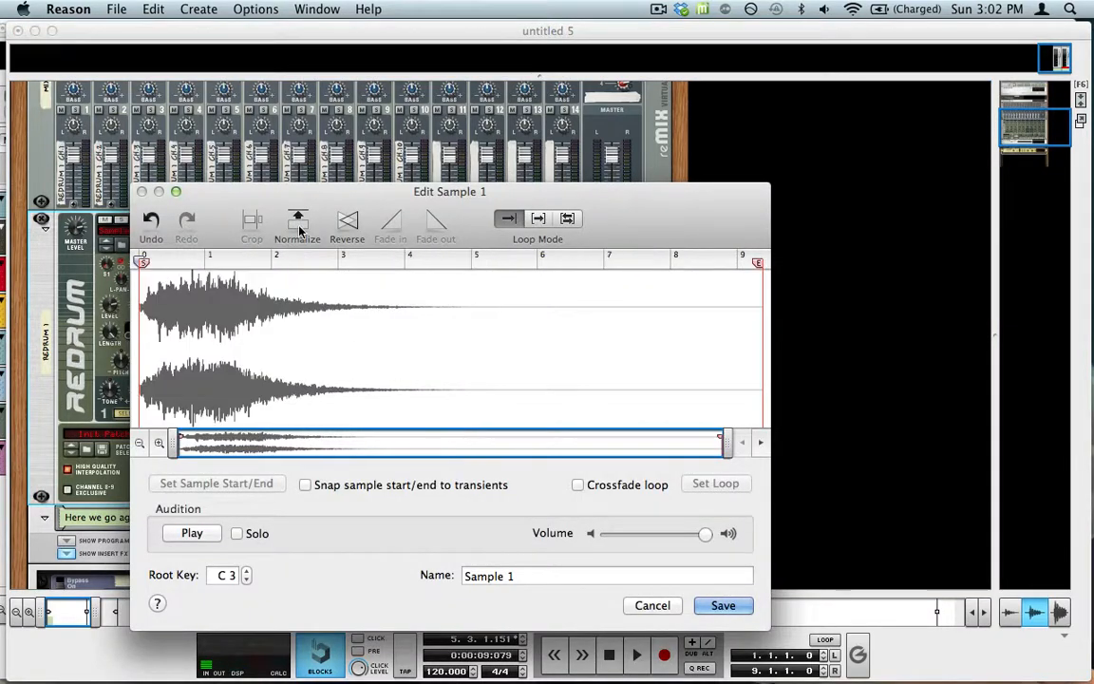
pyautogui.click(345, 222)
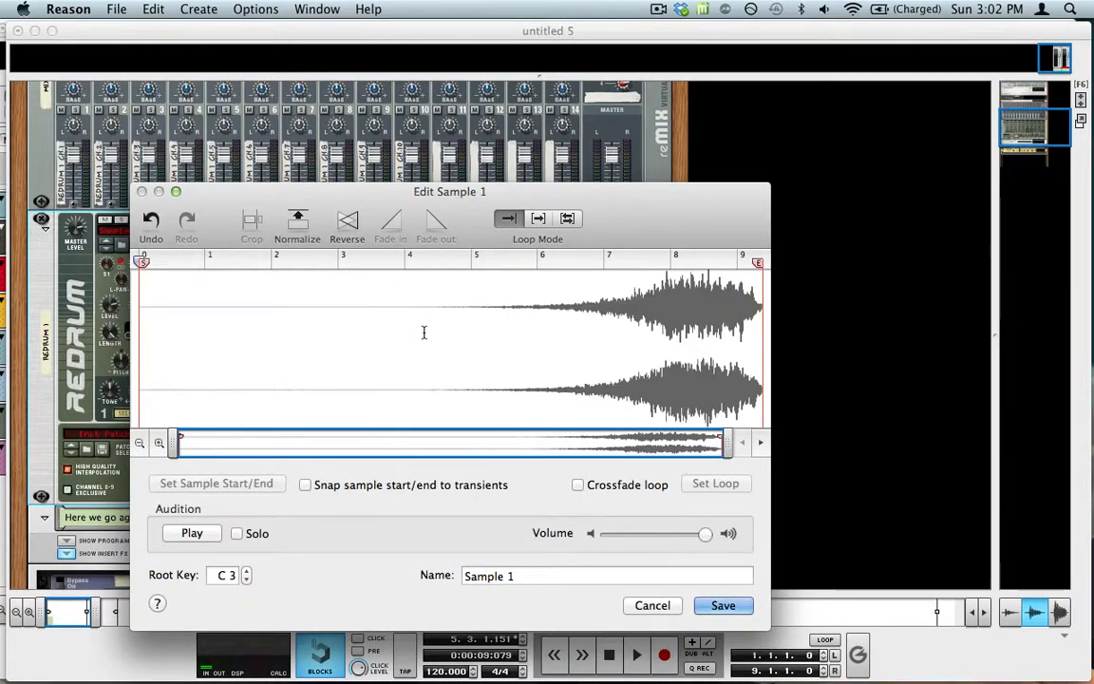
pyautogui.press('space')
# Step: Crop the reversed sample to its first 7.8 seconds or so, trim about 1.4 seconds from its beginning and audition it
pyautogui.moveTo(663, 305); pyautogui.dragTo(818, 359)
pyautogui.click(662, 314)
pyautogui.moveTo(664, 313); pyautogui.dragTo(138, 313)
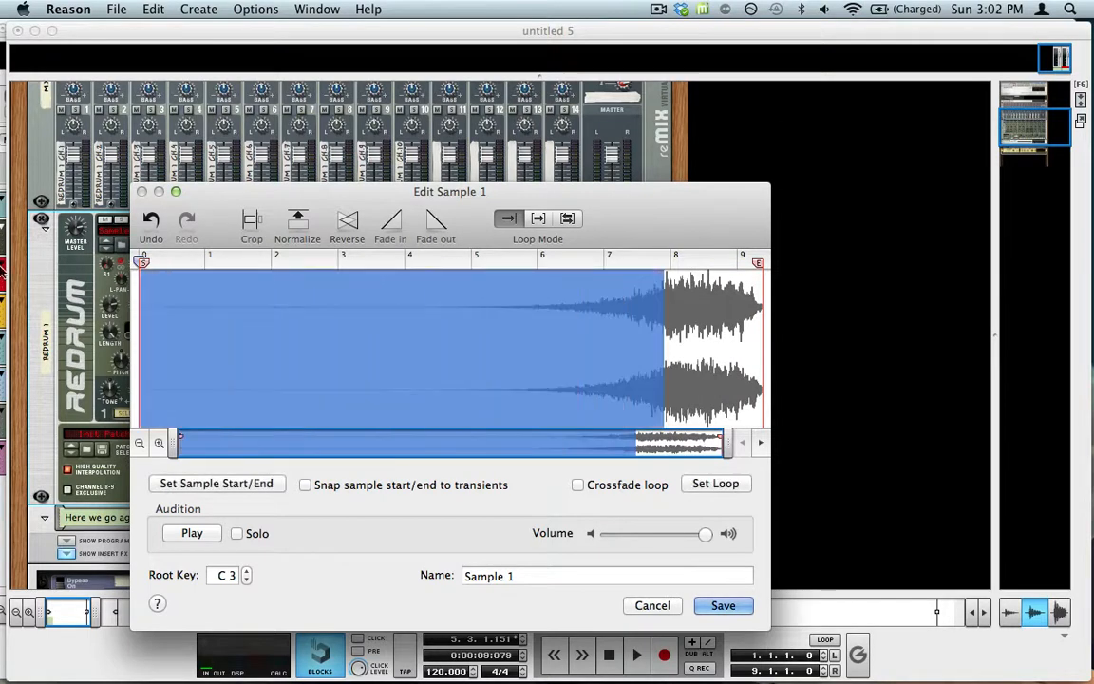
pyautogui.click(255, 228)
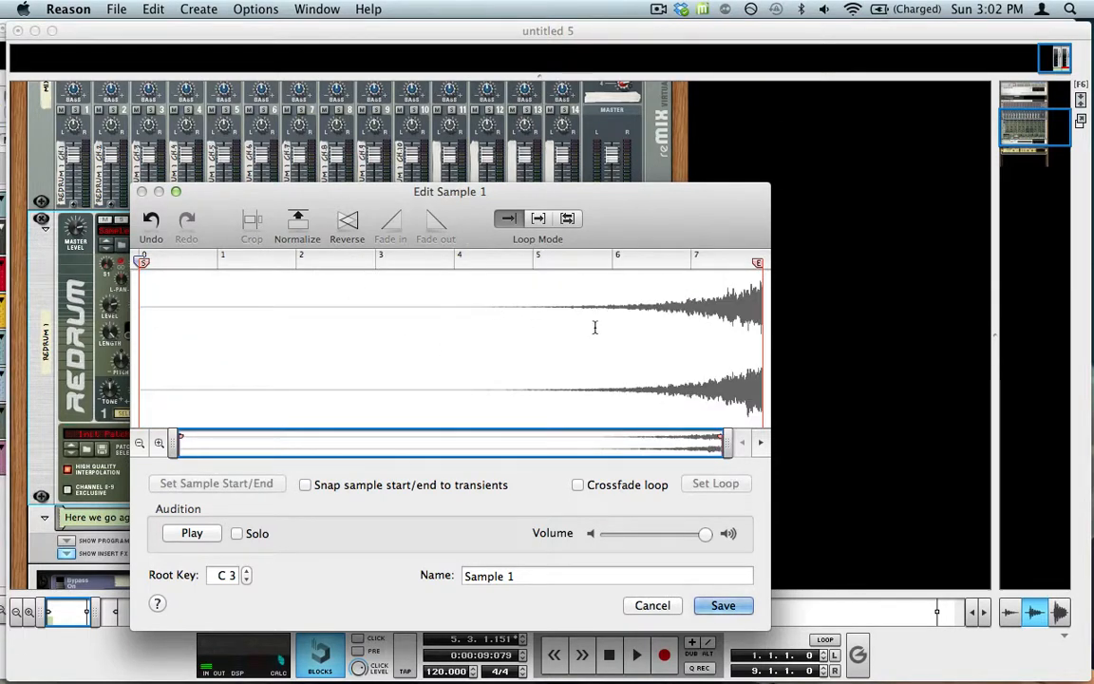
pyautogui.moveTo(249, 312); pyautogui.dragTo(762, 314)
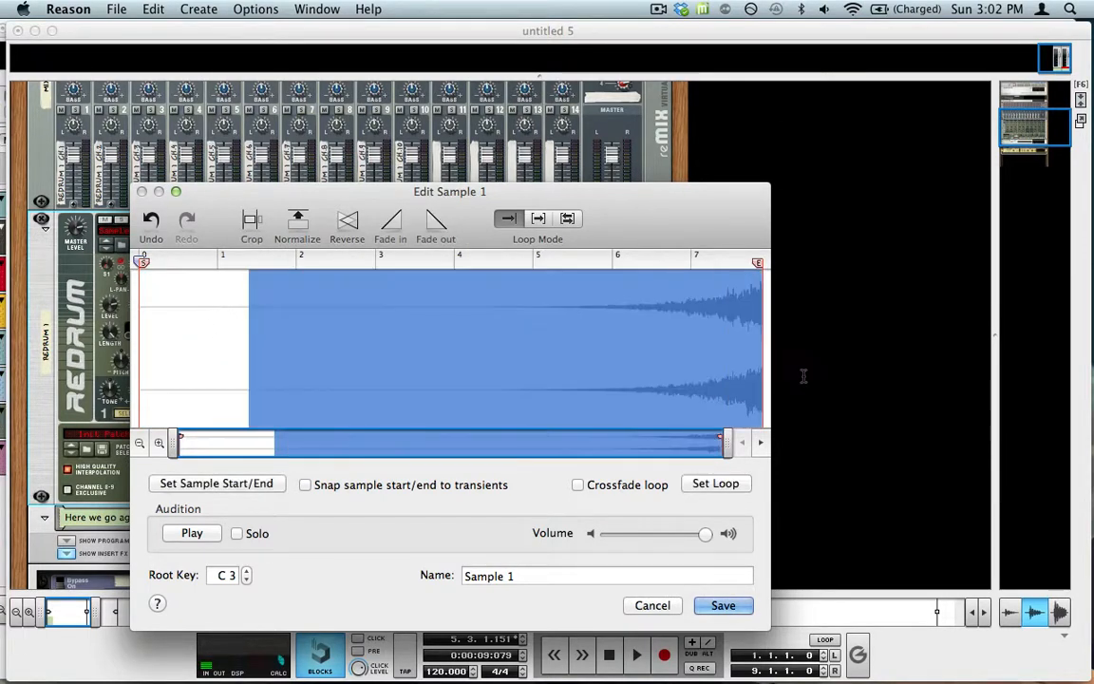
pyautogui.click(254, 223)
pyautogui.press('space')
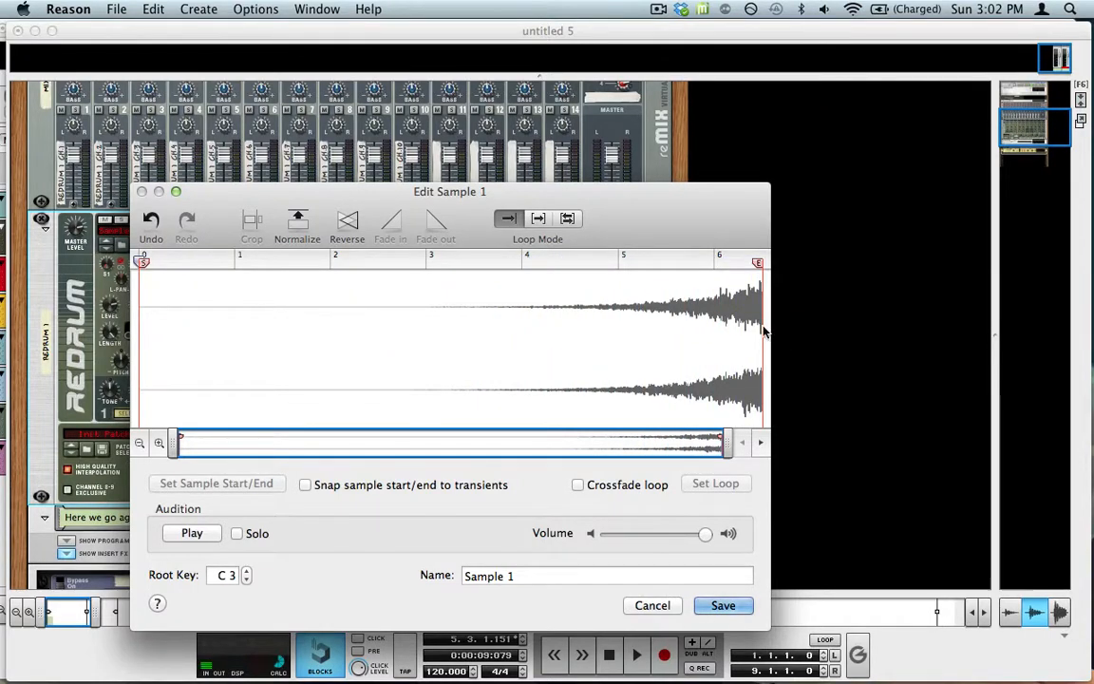
# Step: Check the end of the cropped sample, normalize the sample and save it to Redrum channel 1
pyautogui.moveTo(762, 329); pyautogui.dragTo(763, 329)
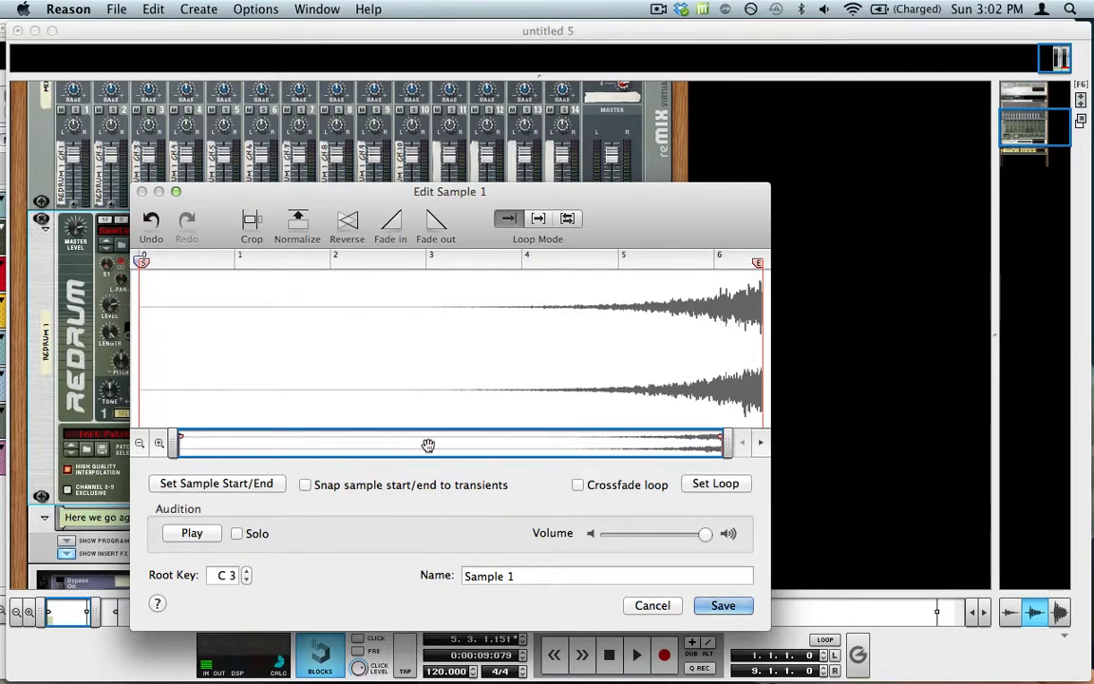
pyautogui.moveTo(427, 441); pyautogui.dragTo(776, 299)
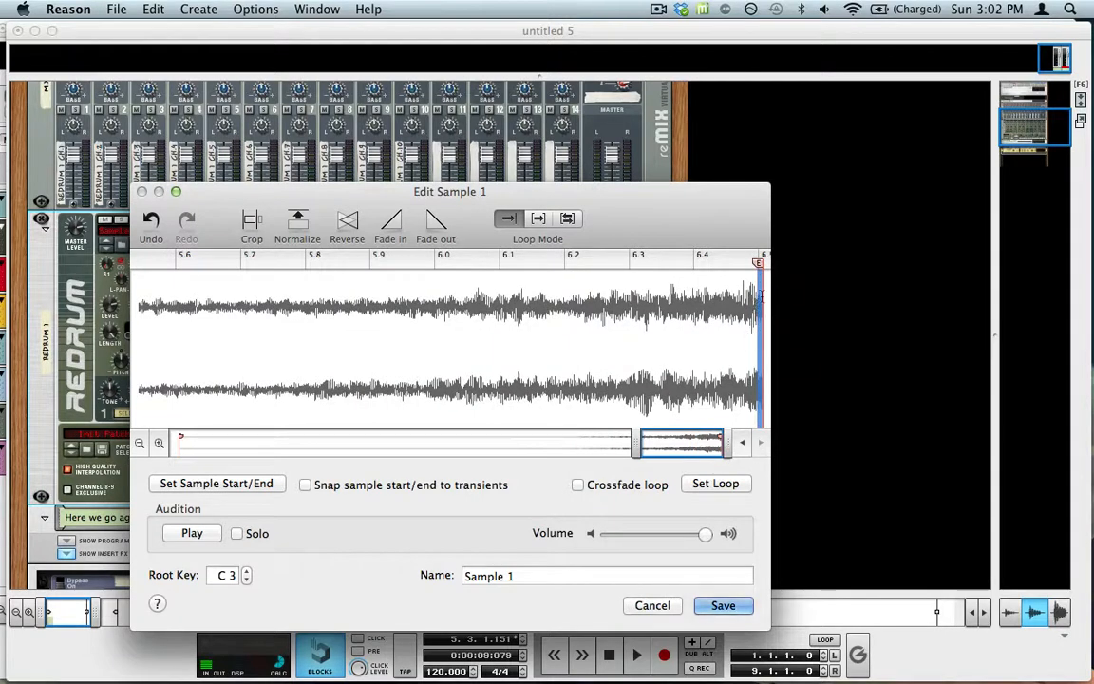
pyautogui.click(569, 329)
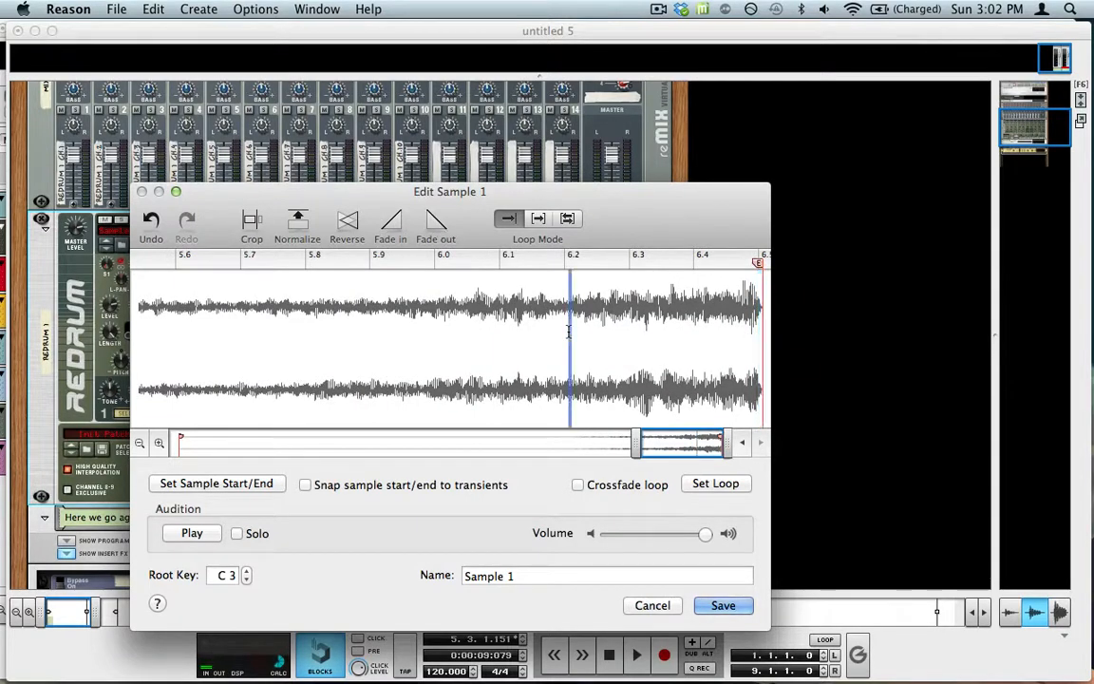
pyautogui.press('space')
pyautogui.click(501, 326)
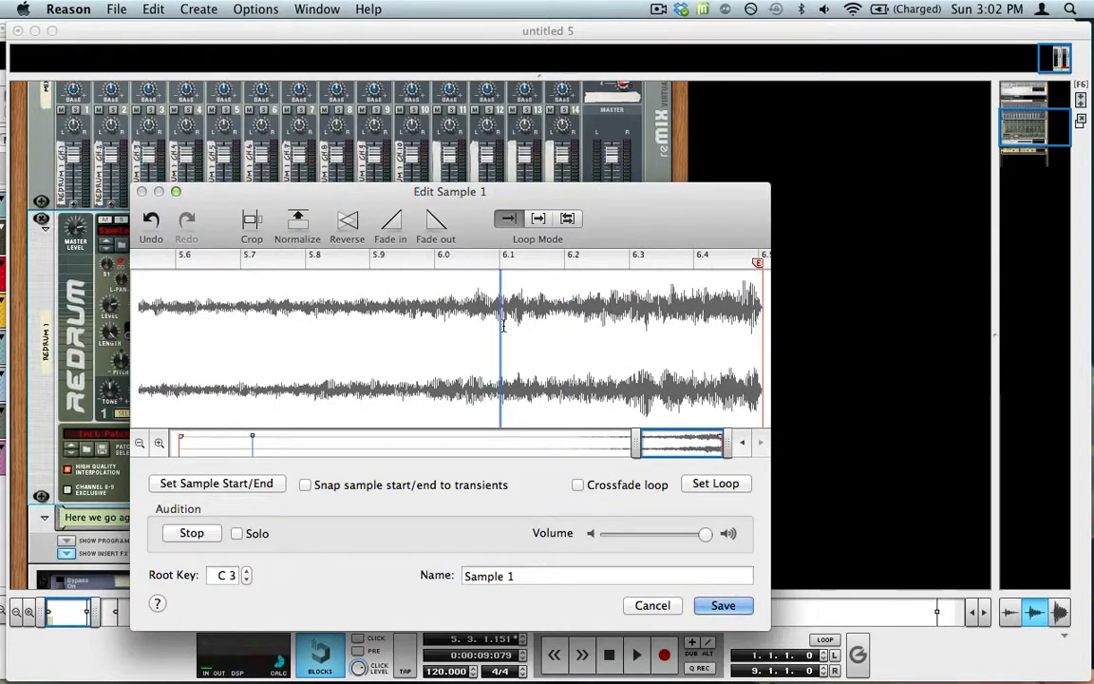
pyautogui.click(559, 355)
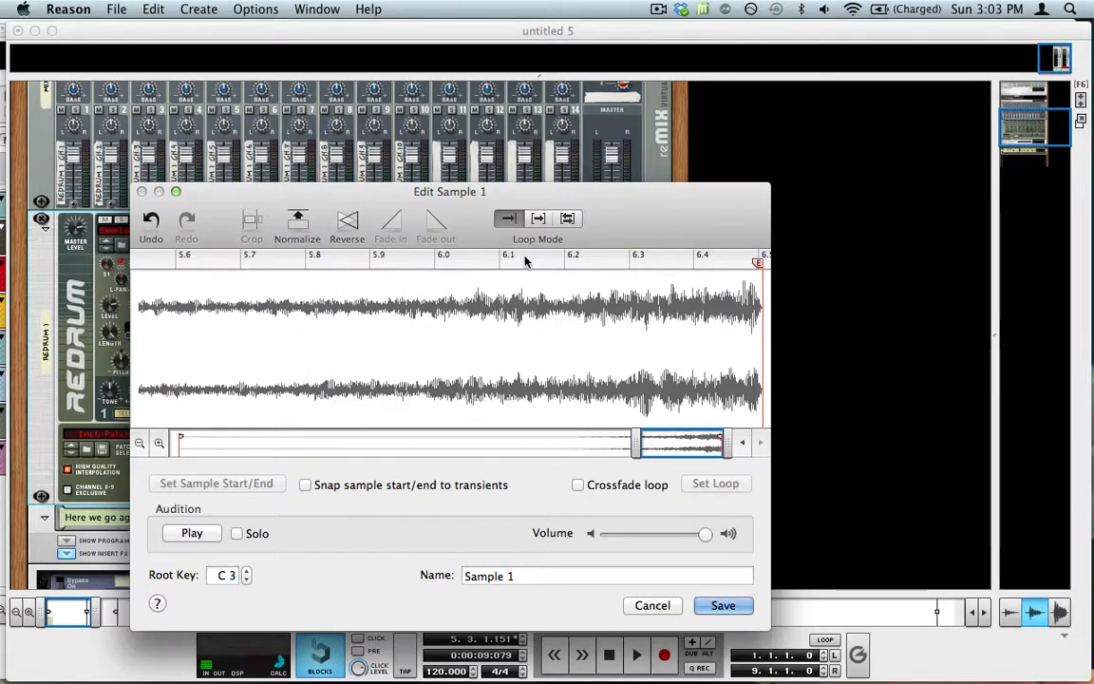
pyautogui.click(294, 224)
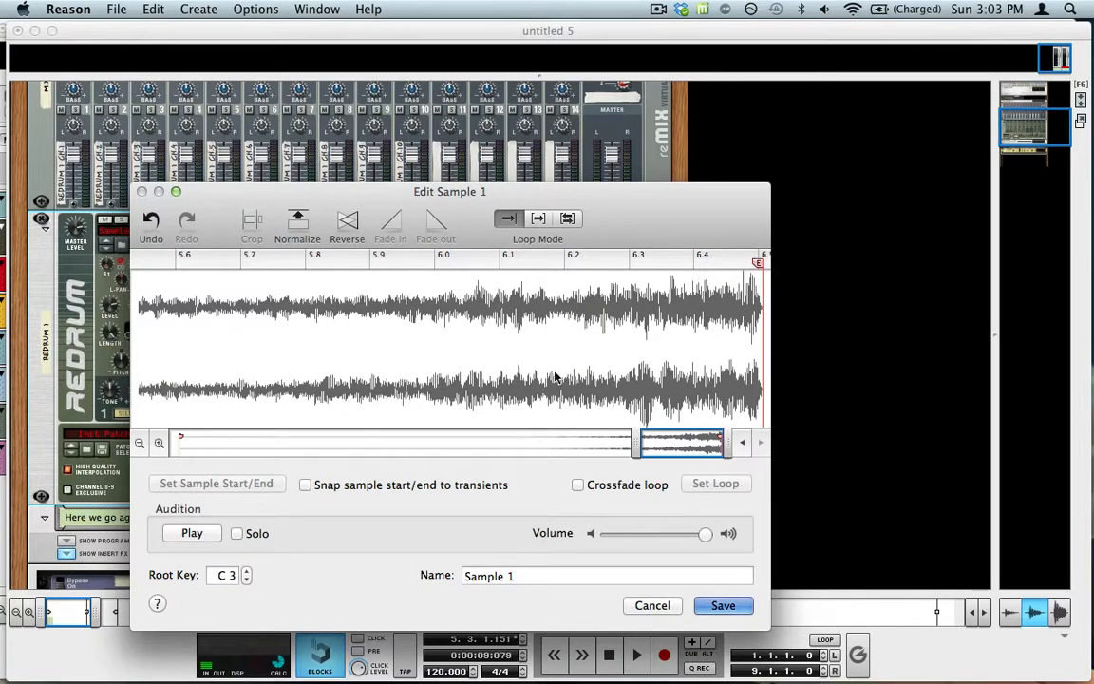
pyautogui.press('Return')
# Step: Create a new audio track below the "Here we go again" track in the sequencer
pyautogui.scroll(-3, 239, 394)
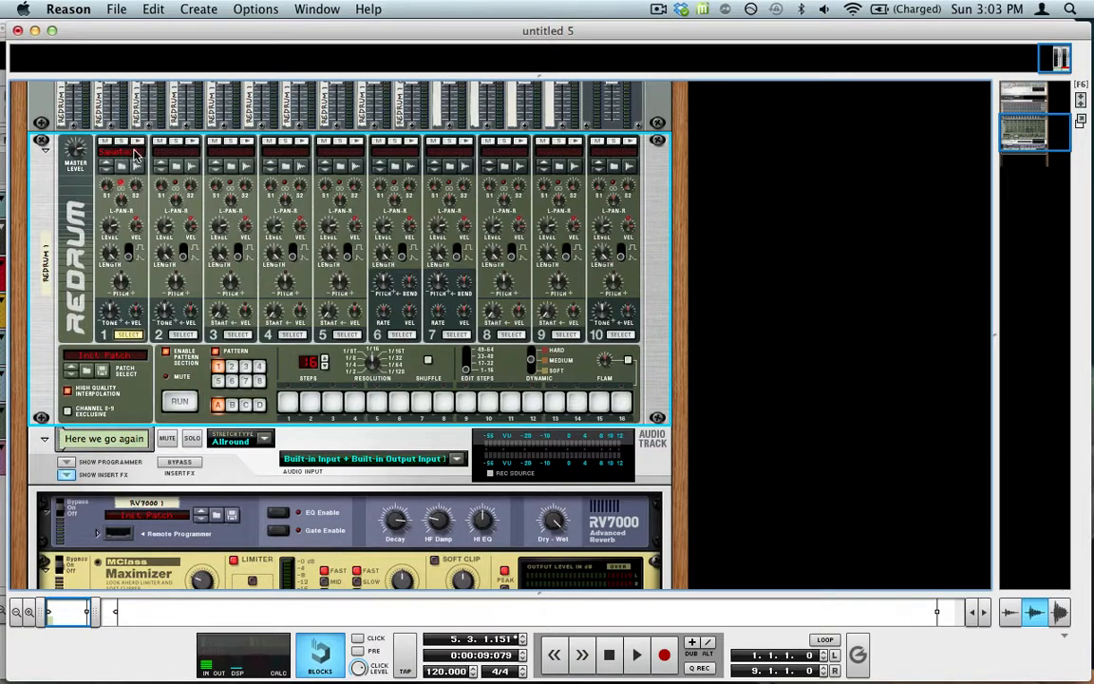
pyautogui.scroll(-8, 122, 216)
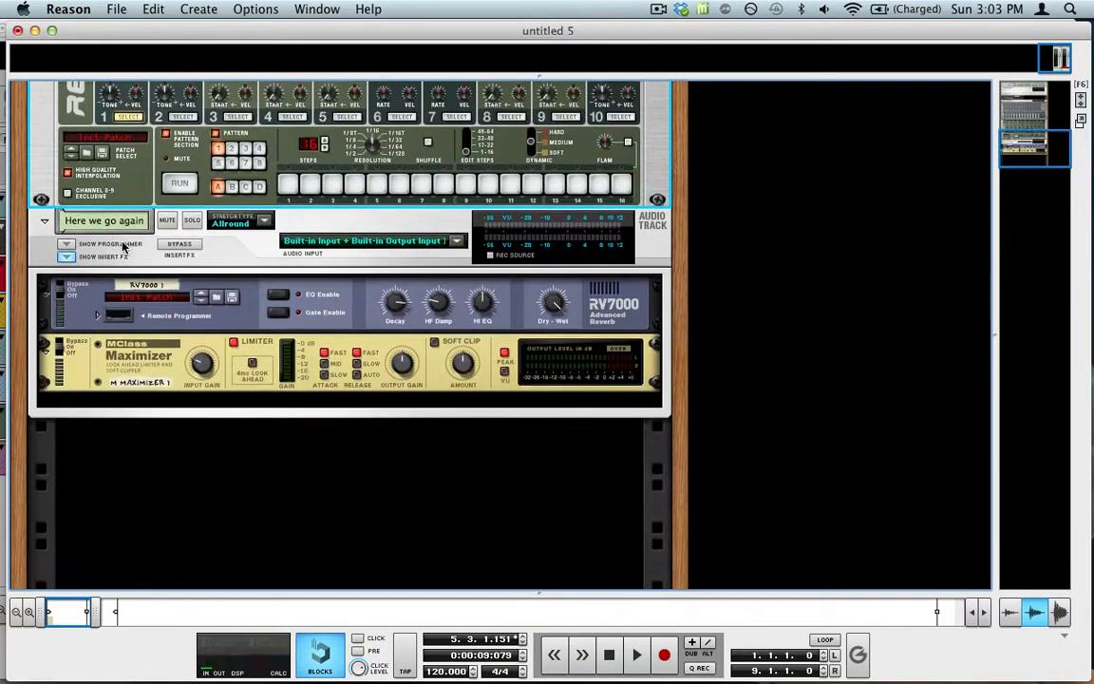
pyautogui.click(266, 414)
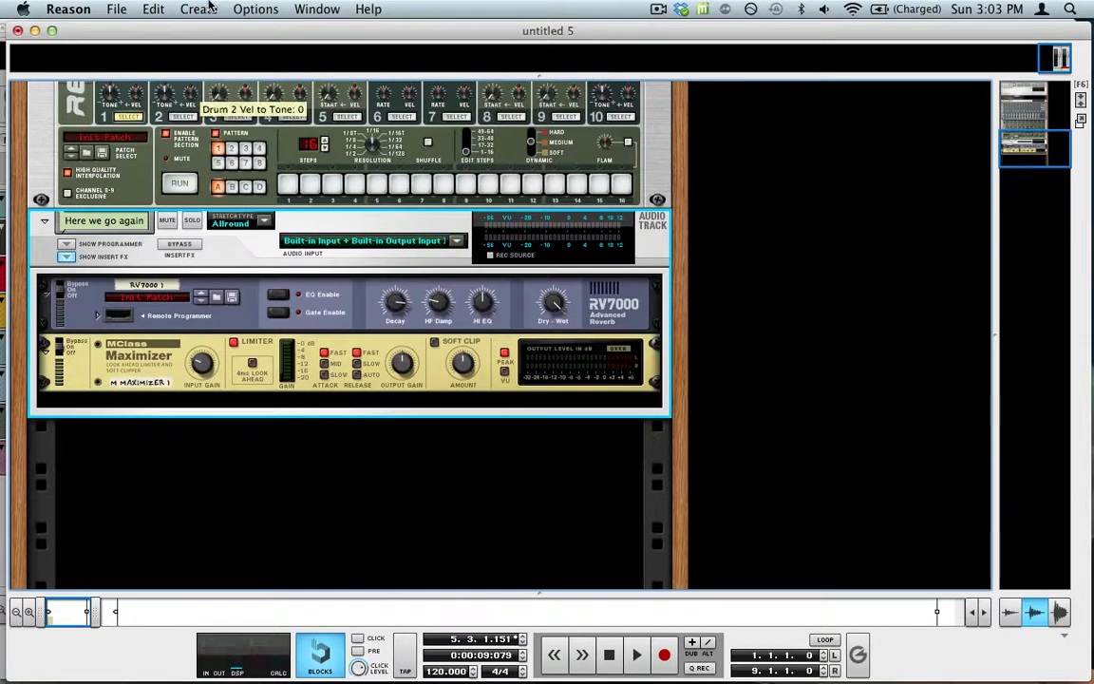
pyautogui.hotkey('F5', 'F6', 'F7')
pyautogui.press('F7')
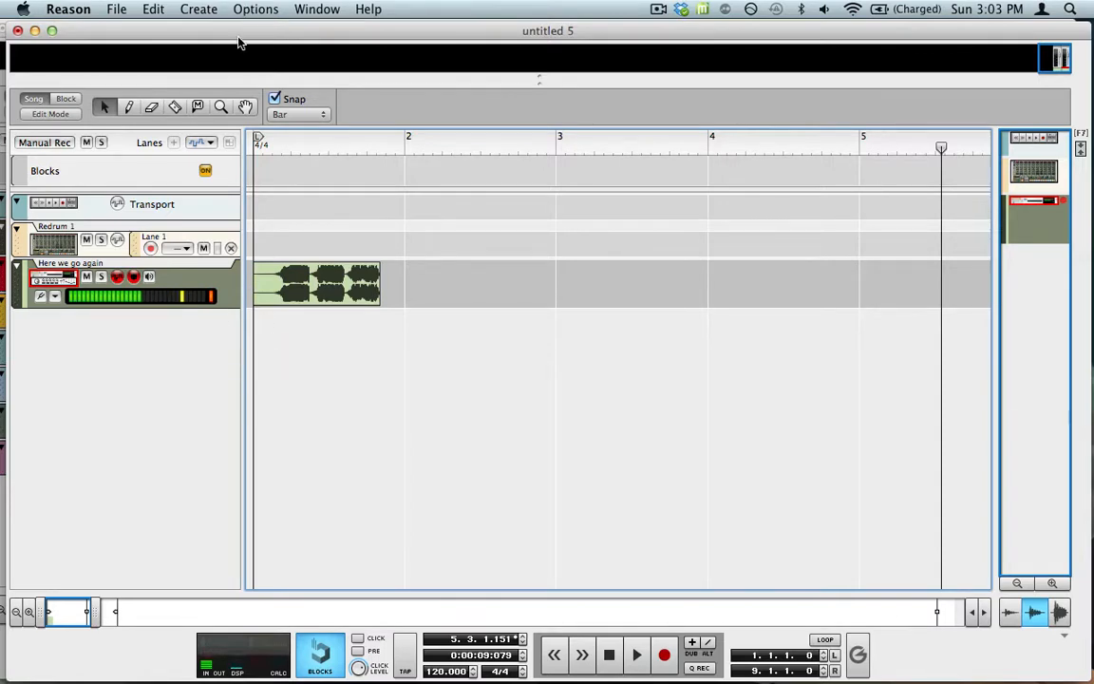
pyautogui.press('super+t')
# Step: Import Sample 1 from the song's All Self-contained Samples folder onto the new audio track
pyautogui.click(201, 9)
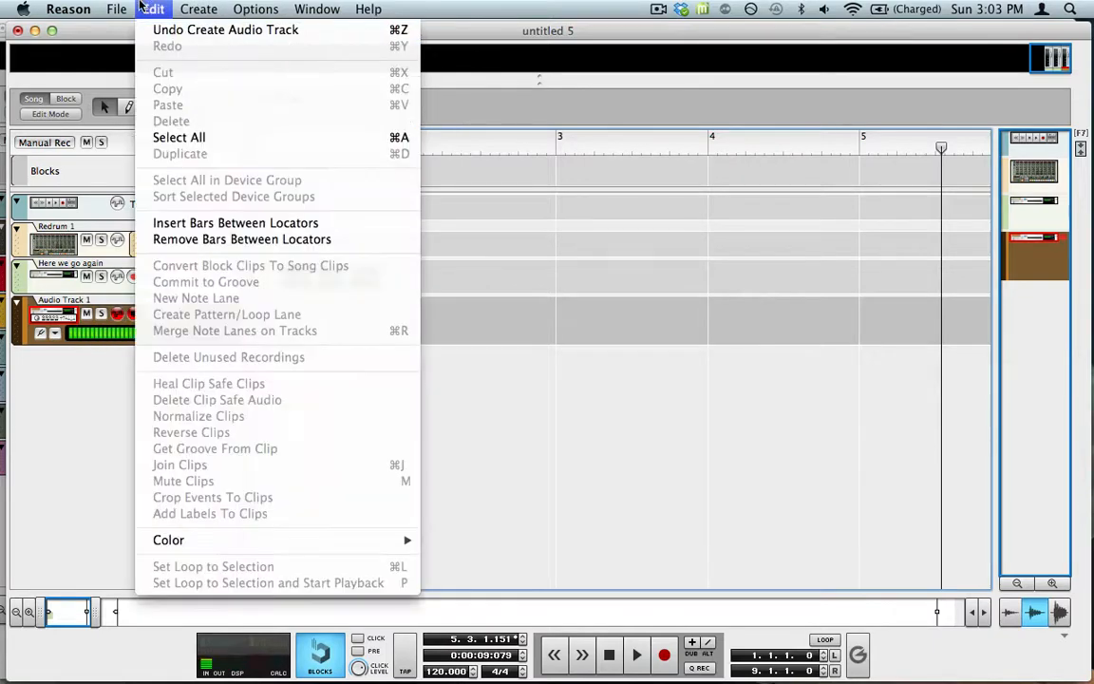
pyautogui.moveTo(128, 7)
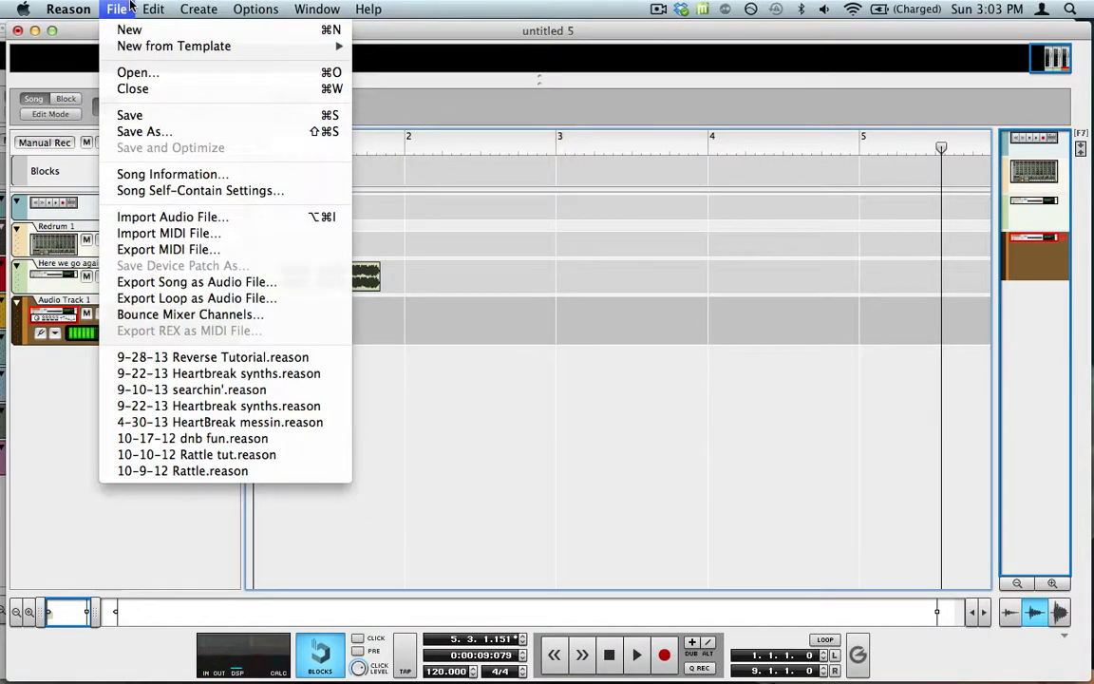
pyautogui.click(175, 216)
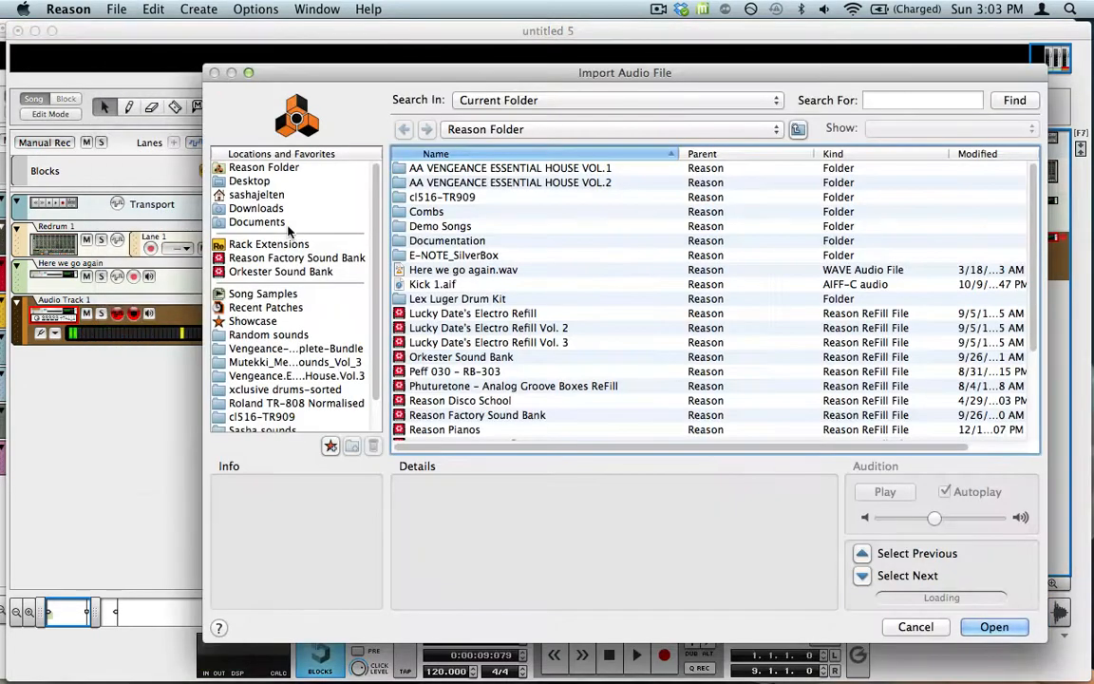
pyautogui.click(261, 296)
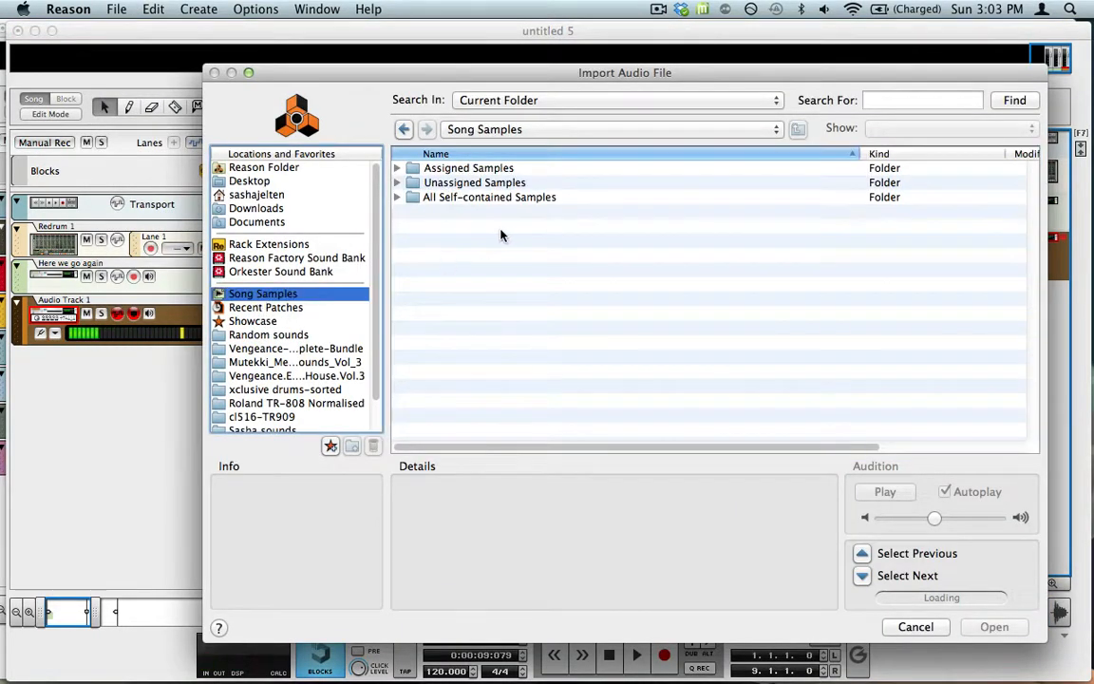
pyautogui.doubleClick(482, 198)
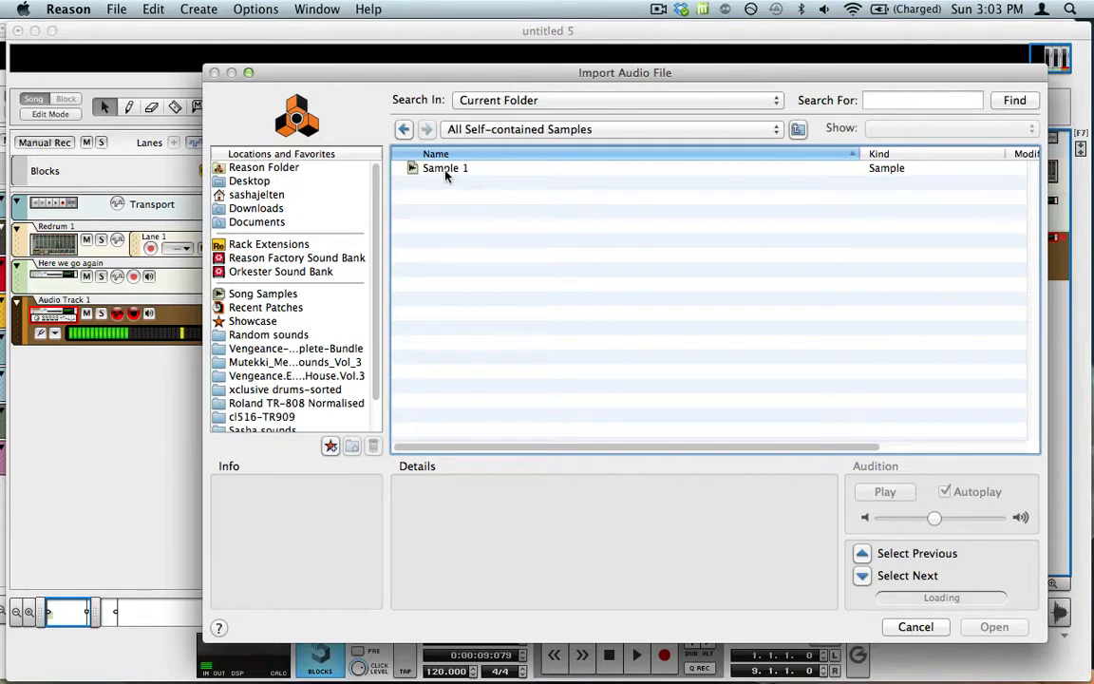
pyautogui.doubleClick(445, 173)
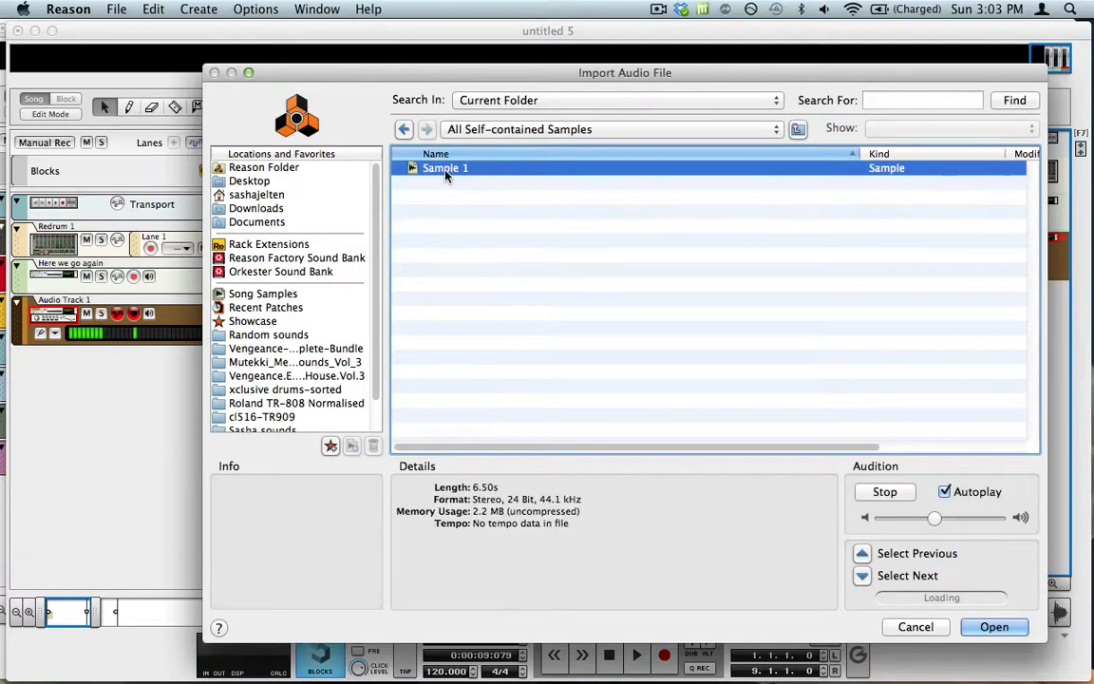
# Step: Move the imported sample clip on Audio Track 1 four bars earlier, so that it starts within bar 1
pyautogui.hscroll(3, 495, 287)
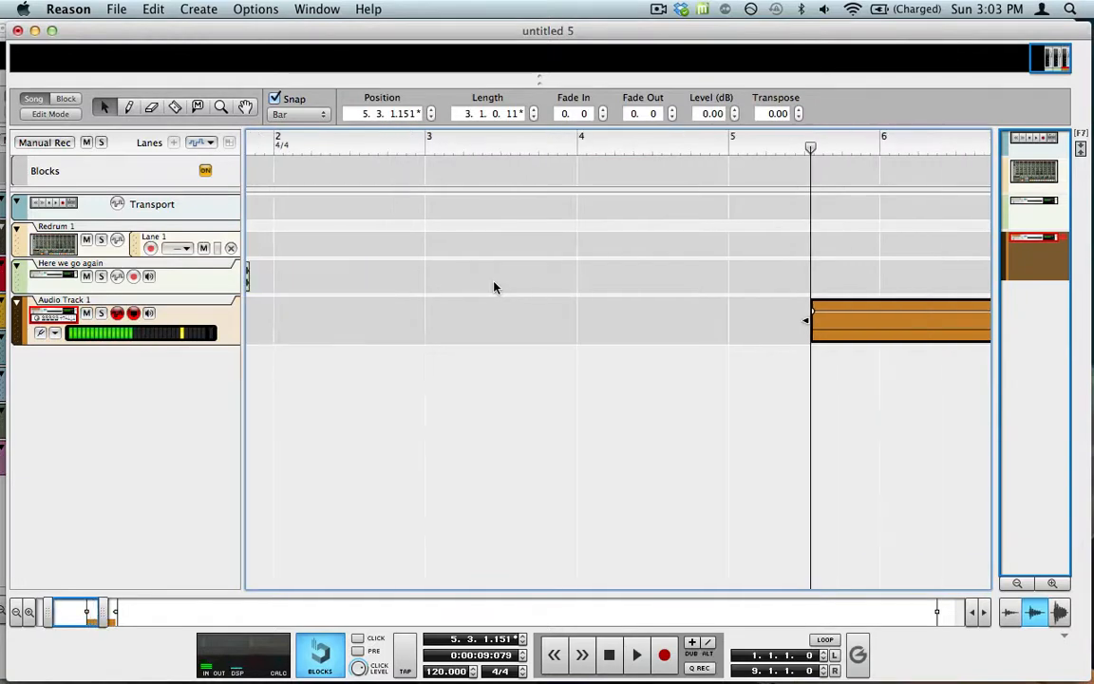
pyautogui.hscroll(6, 870, 273)
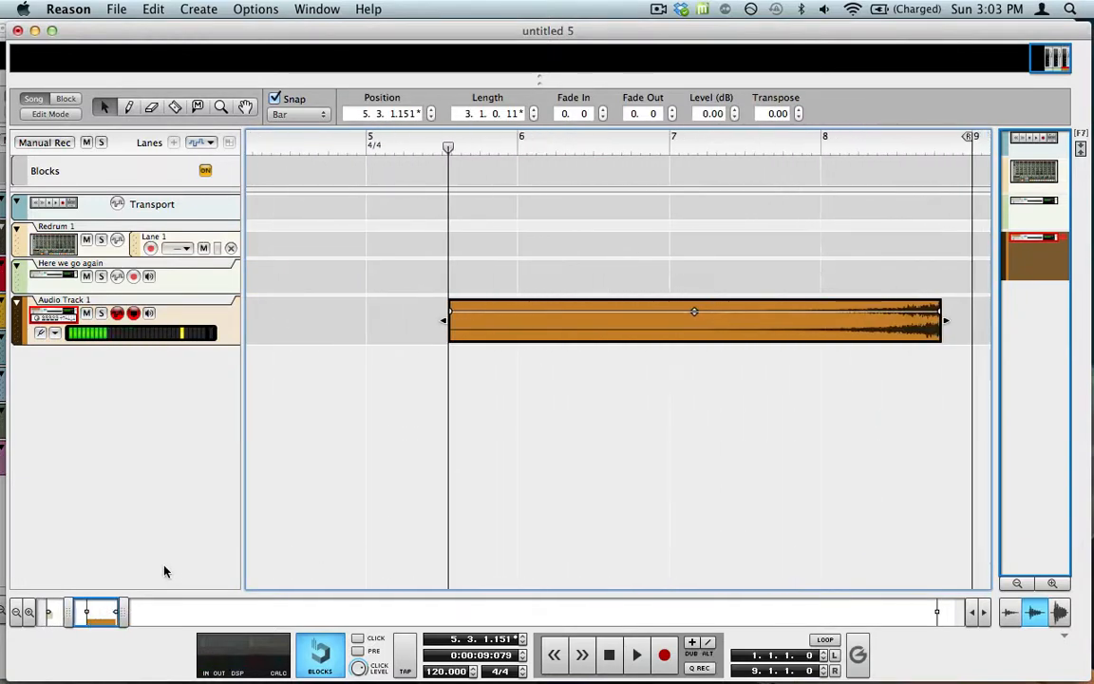
pyautogui.moveTo(93, 610); pyautogui.dragTo(89, 683)
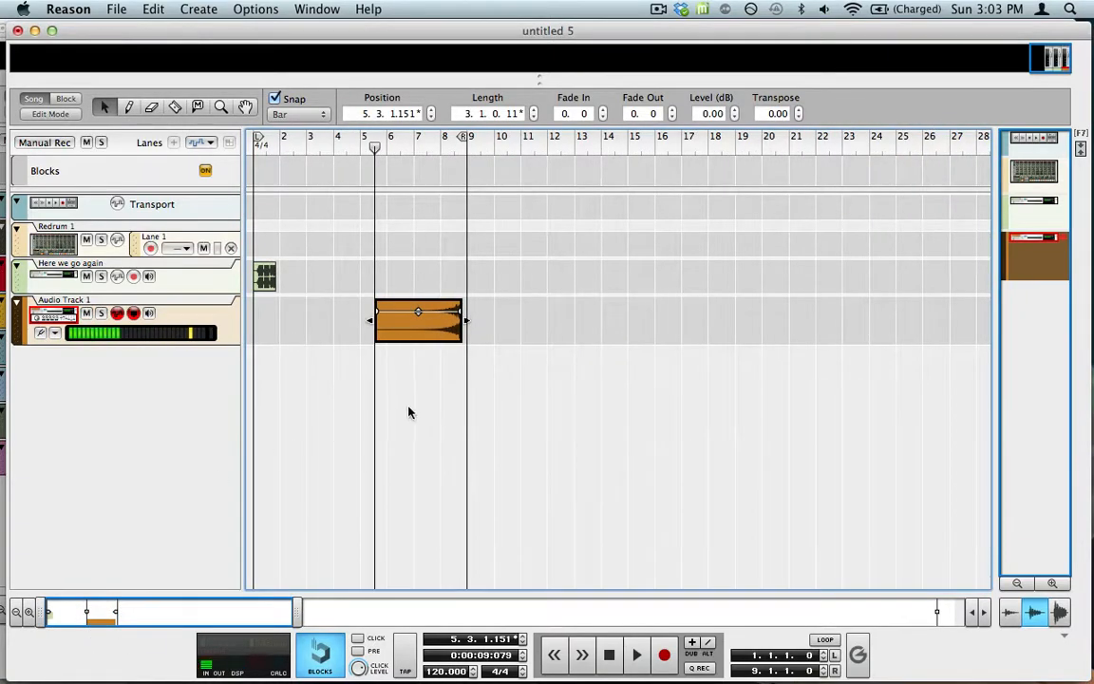
pyautogui.moveTo(428, 335); pyautogui.dragTo(306, 340)
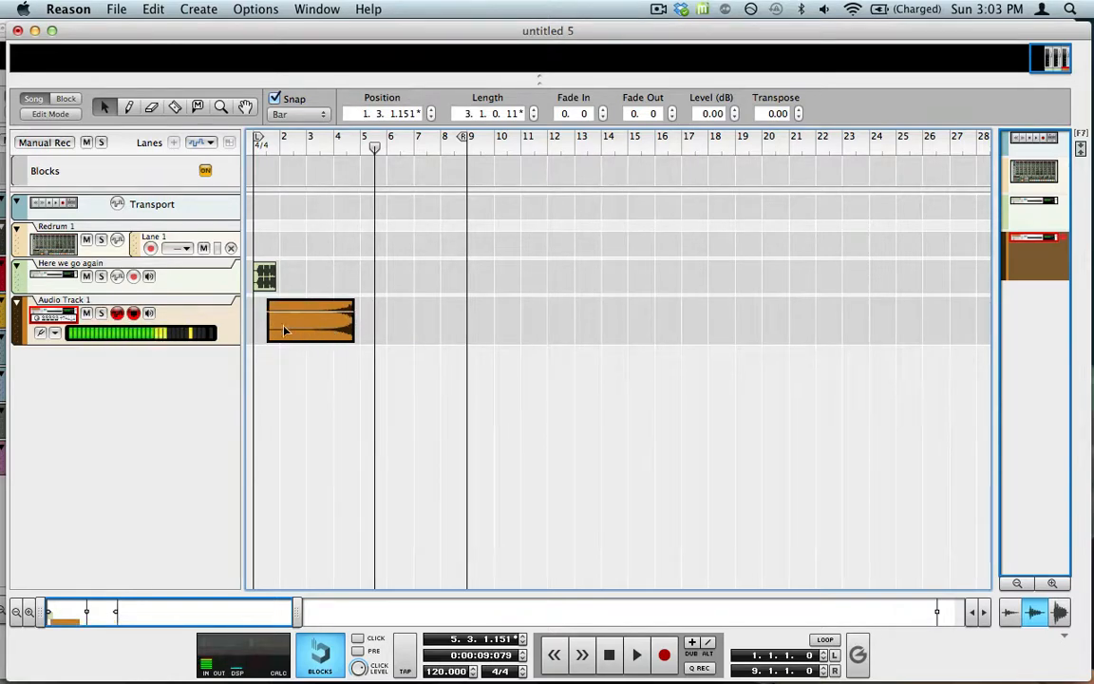
pyautogui.moveTo(312, 325)
pyautogui.mouseDown()
pyautogui.moveTo(367, 325)
pyautogui.moveTo(297, 330)
pyautogui.mouseUp()
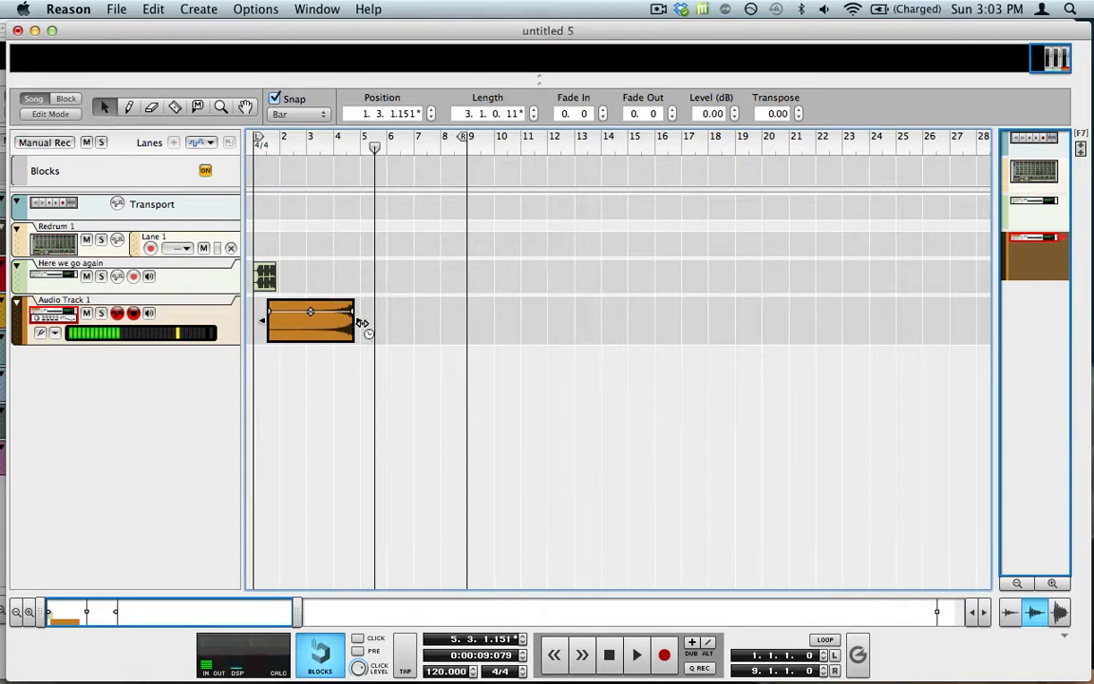
# Step: Time-stretch the imported clip at both ends so it runs from bar 2 to bar 5, three bars long
pyautogui.moveTo(362, 323)
pyautogui.mouseDown()
pyautogui.moveTo(347, 347)
pyautogui.moveTo(361, 323)
pyautogui.mouseUp()
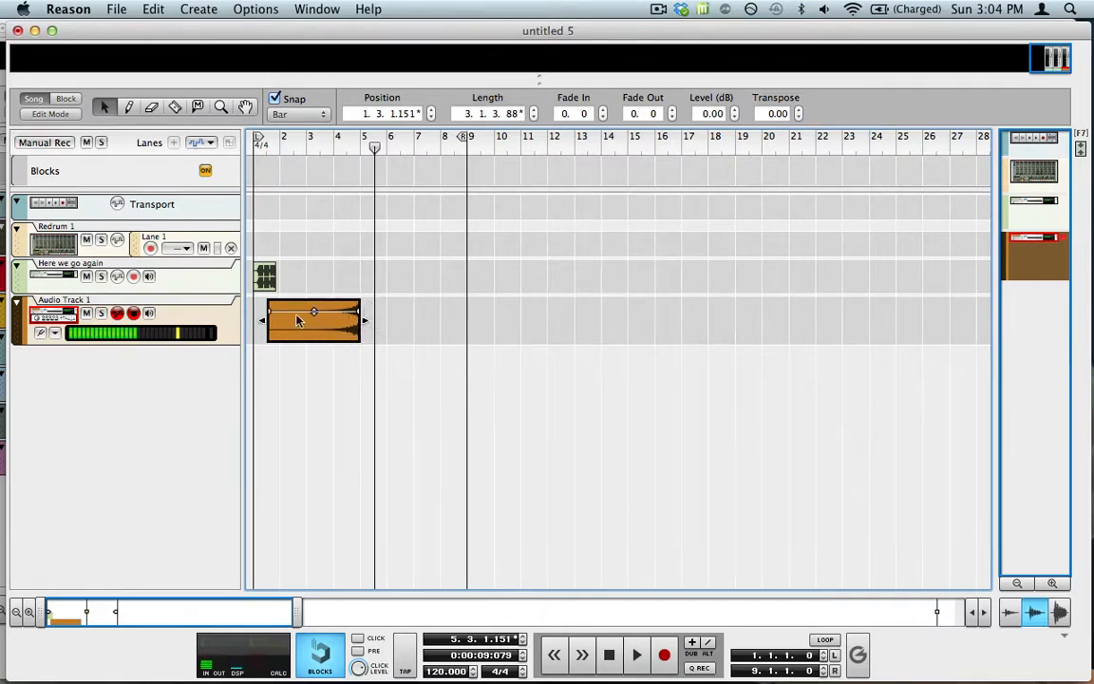
pyautogui.moveTo(262, 322); pyautogui.dragTo(277, 321)
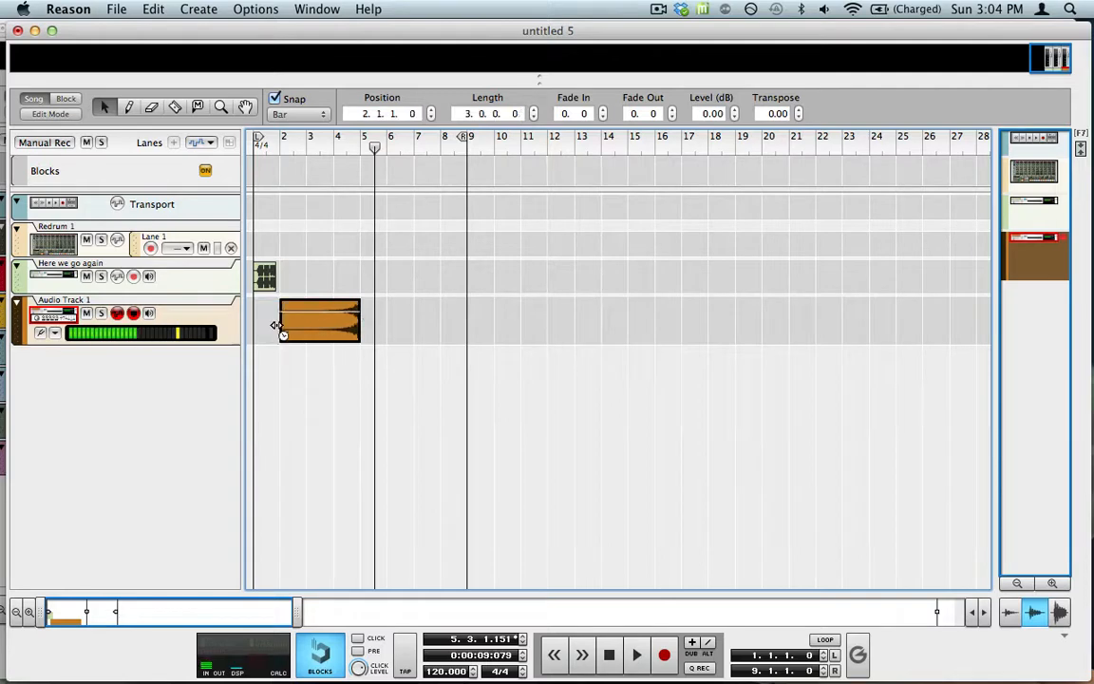
pyautogui.click(440, 317)
# Step: Reverse the "Here we go again" clip and move it to start at bar 5, right after the reversed reverb clip
pyautogui.click(265, 281)
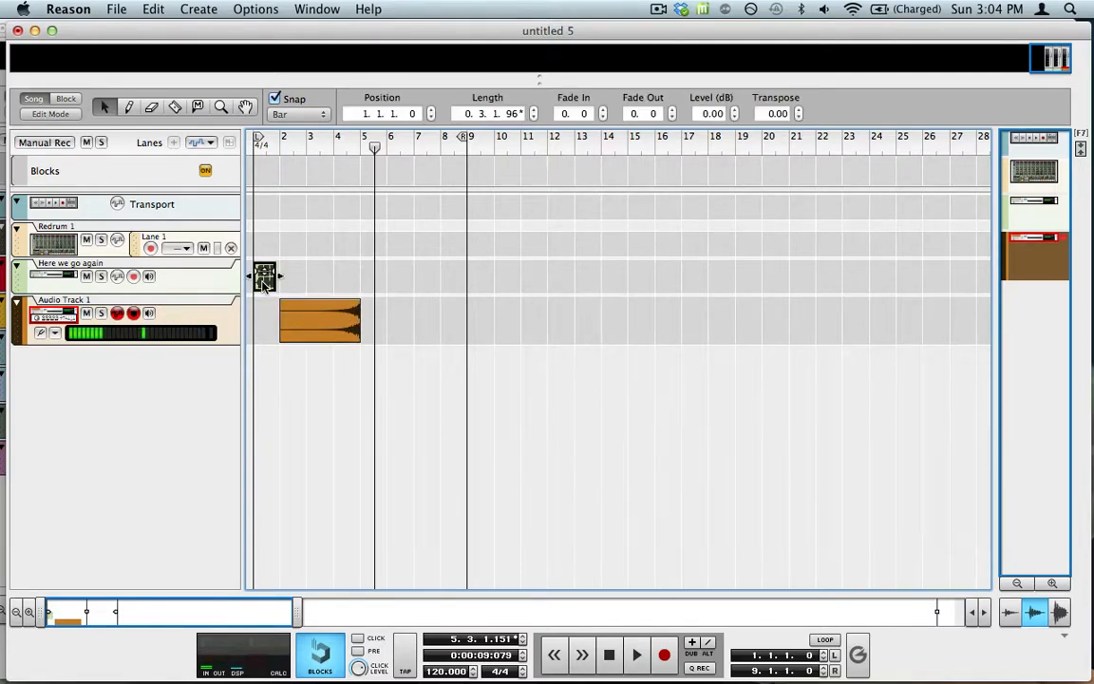
pyautogui.rightClick(265, 281)
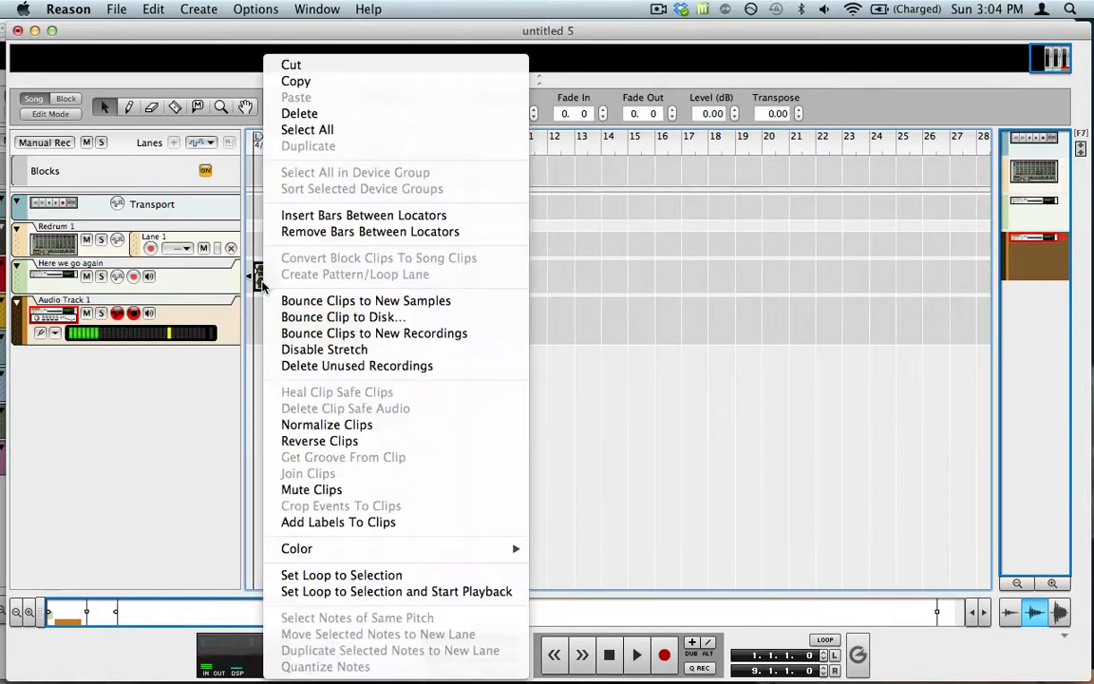
pyautogui.click(351, 442)
pyautogui.moveTo(265, 278); pyautogui.dragTo(371, 278)
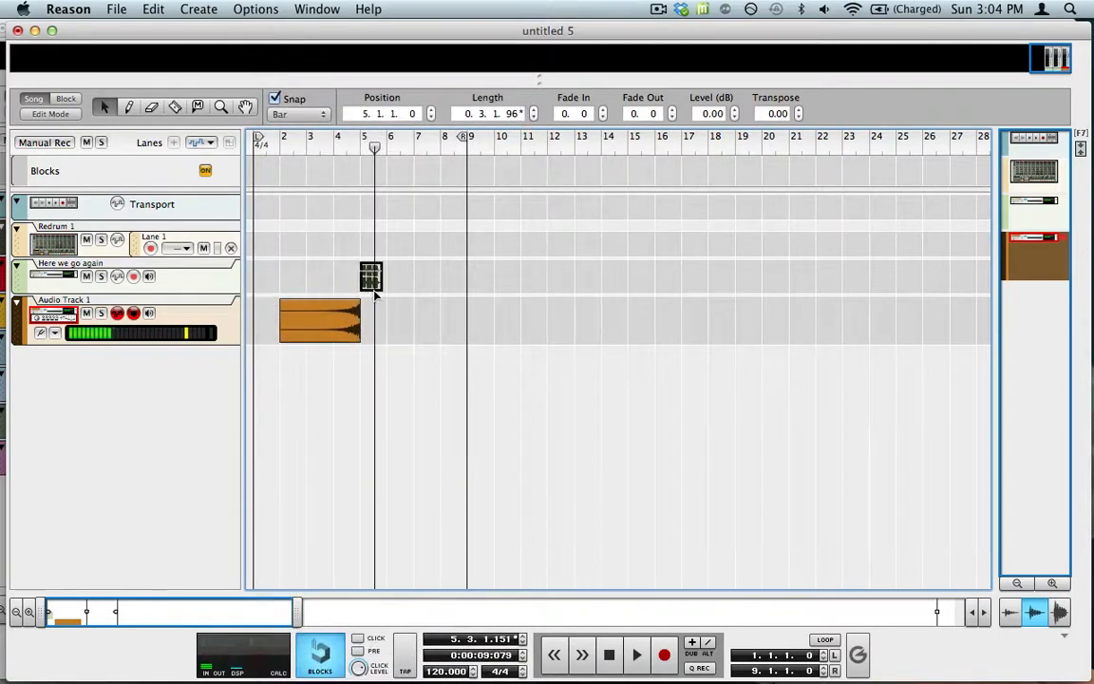
# Step: Set the vocal track's RV7000 reverb to a Dry/Wet of 28 and shorten its decay
pyautogui.press('F6')
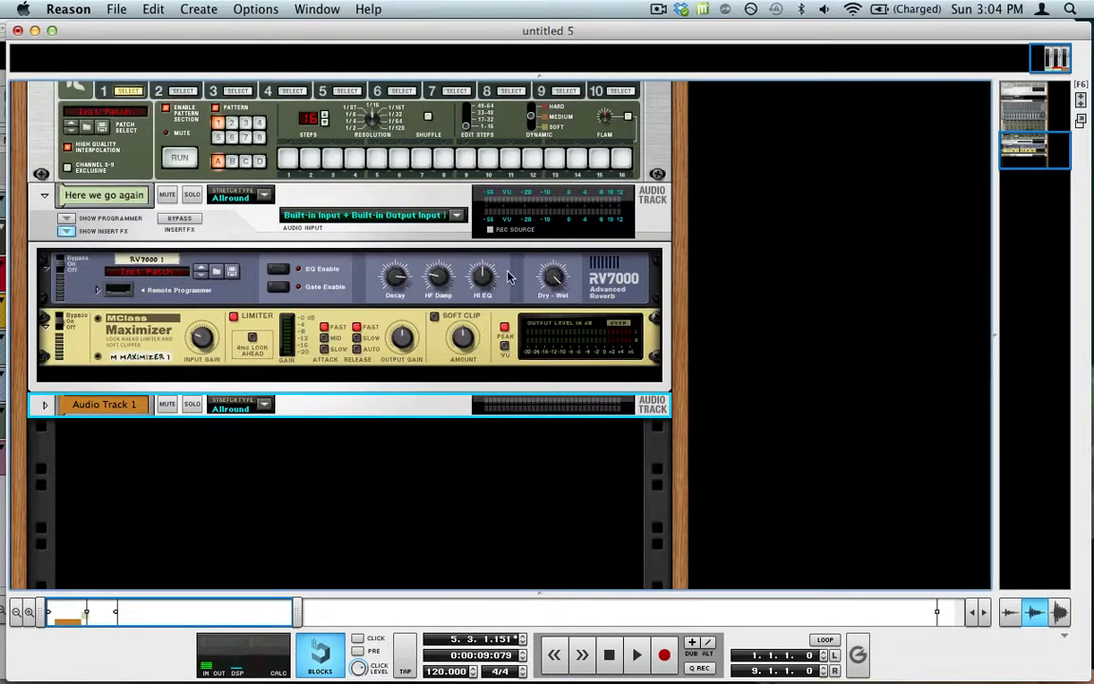
pyautogui.click(555, 281)
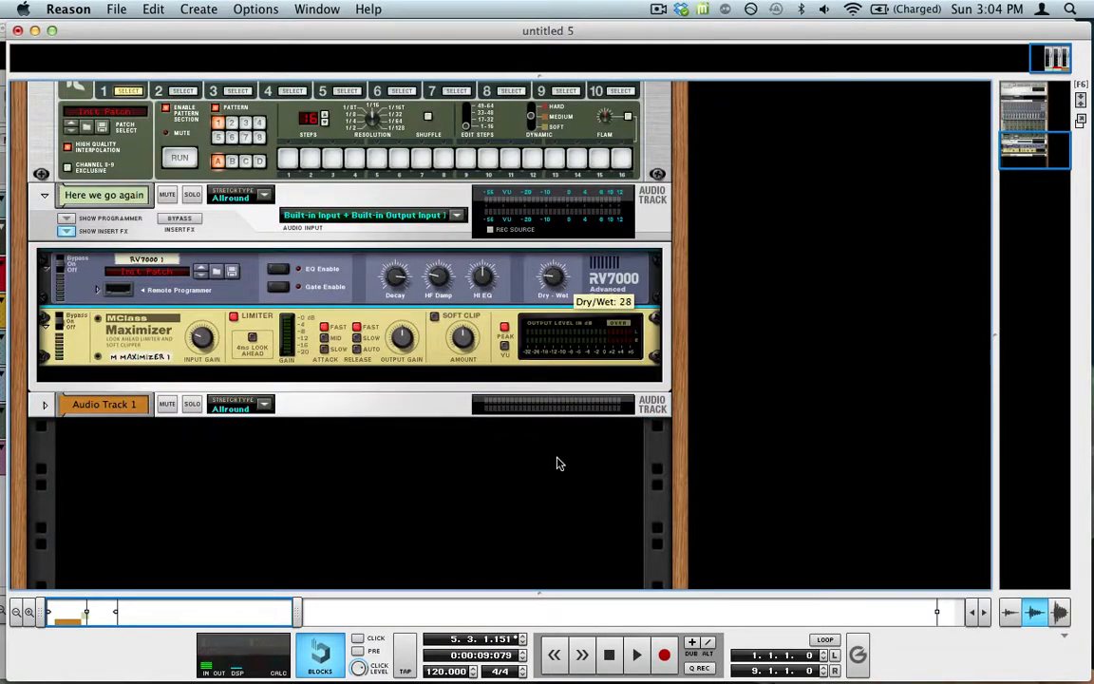
pyautogui.moveTo(396, 278); pyautogui.dragTo(424, 446)
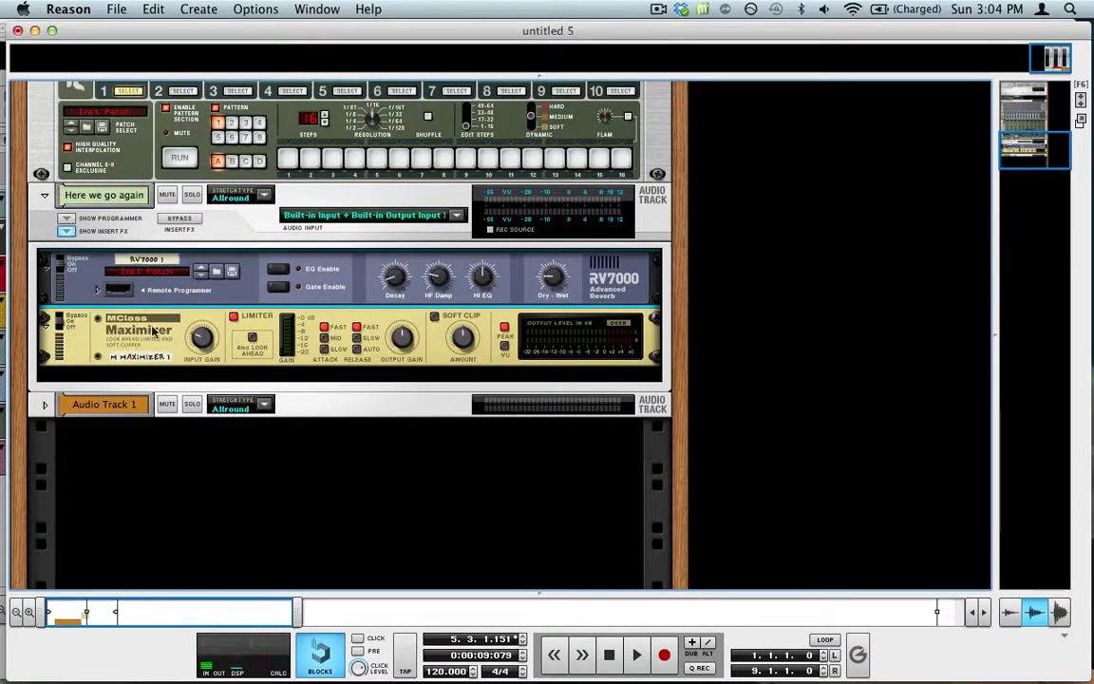
# Step: Play the sequence from bar 2 to audition the reverse reverb swell leading into the vocal
pyautogui.press('F6')
pyautogui.press('F7')
pyautogui.click(324, 141)
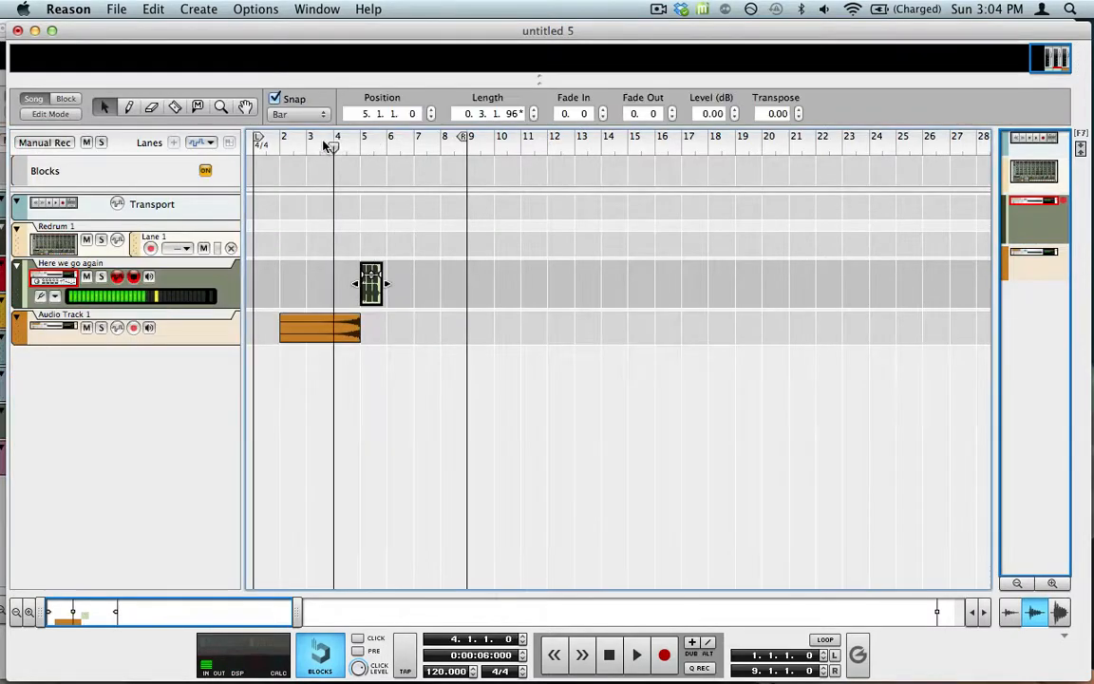
pyautogui.click(283, 144)
pyautogui.press('space')
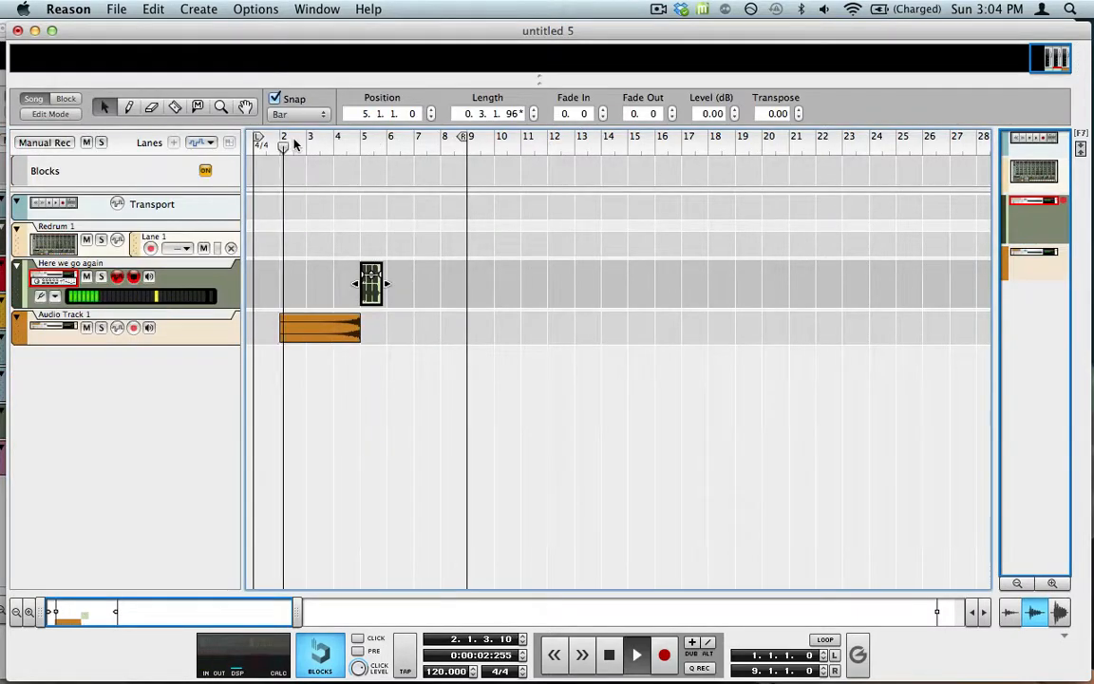
pyautogui.click(476, 357)
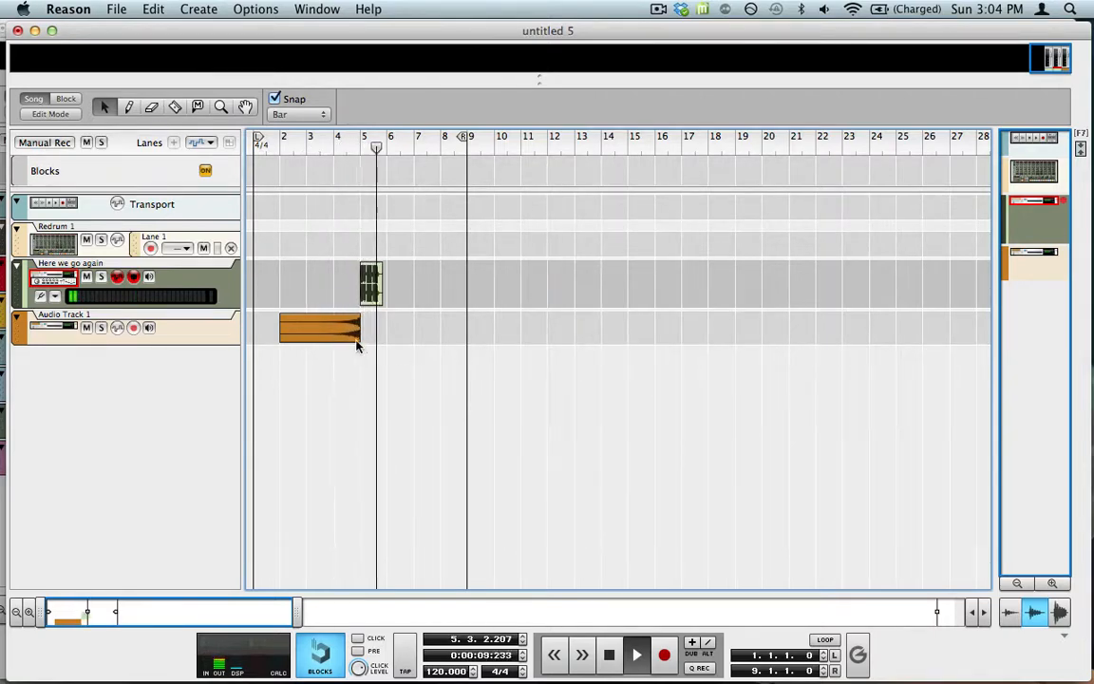
# Step: Turn snapping off and nudge the reverb clip to position 2.1.1.70 so its end slightly overlaps the vocal's start
pyautogui.moveTo(190, 603); pyautogui.dragTo(40, 448)
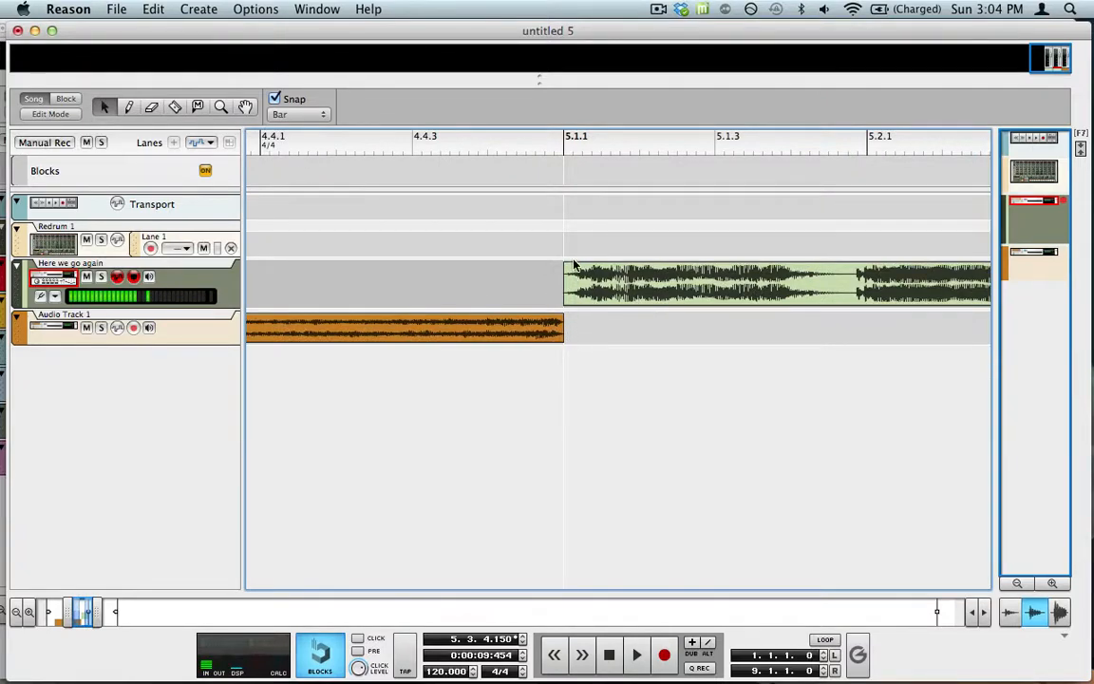
pyautogui.click(275, 98)
pyautogui.moveTo(428, 330); pyautogui.dragTo(446, 308)
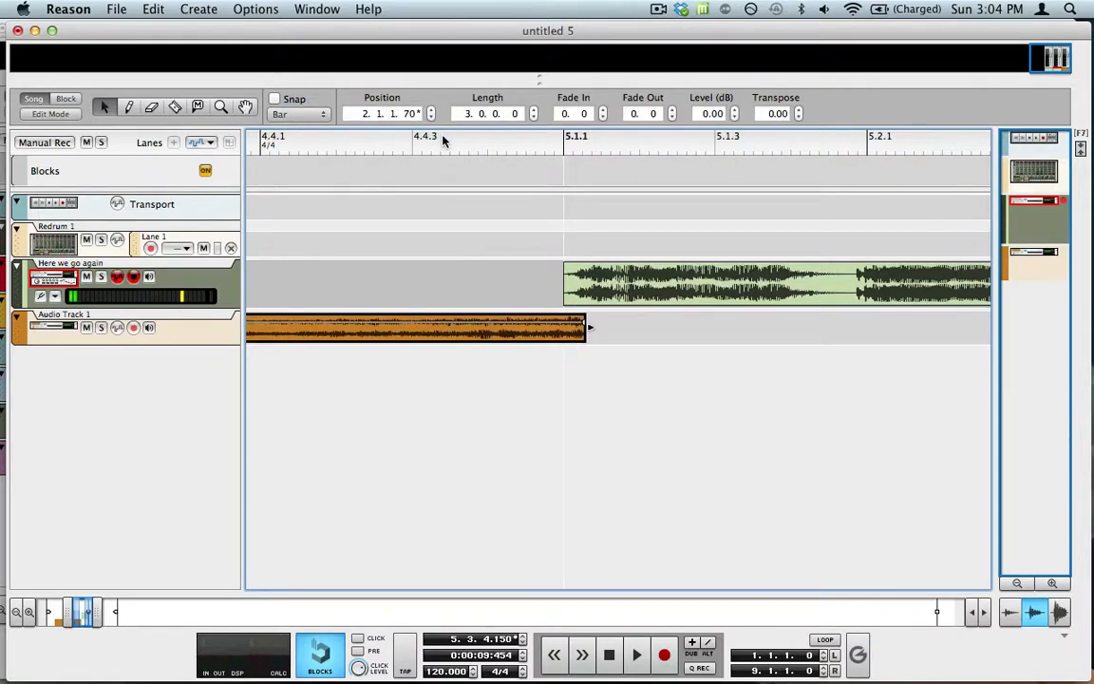
# Step: Play the arrangement from late in bar 3 to audition the overlapped transition, then show the whole song
pyautogui.moveTo(443, 141); pyautogui.dragTo(113, 171)
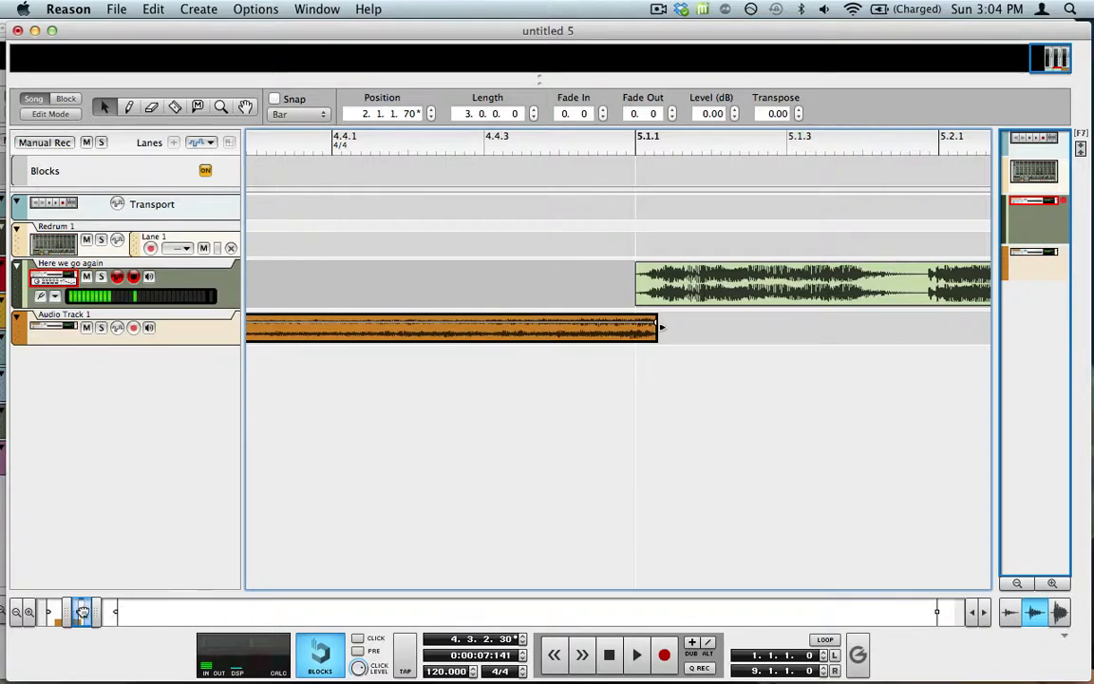
pyautogui.moveTo(82, 612); pyautogui.dragTo(90, 675)
pyautogui.click(333, 146)
pyautogui.press('space')
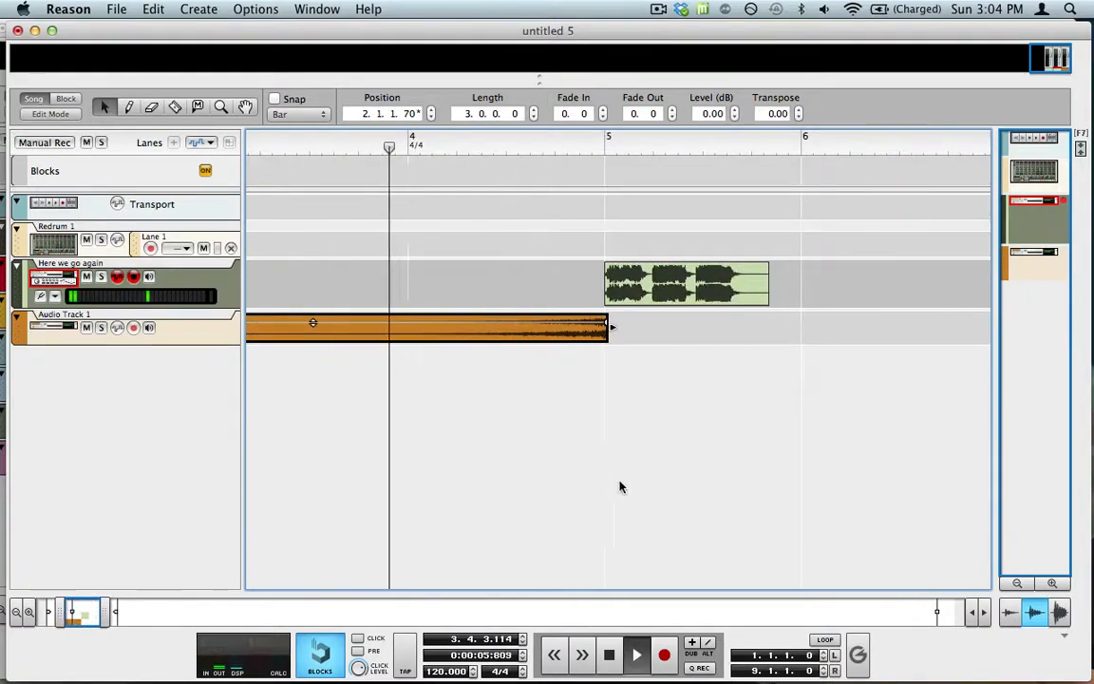
pyautogui.click(698, 482)
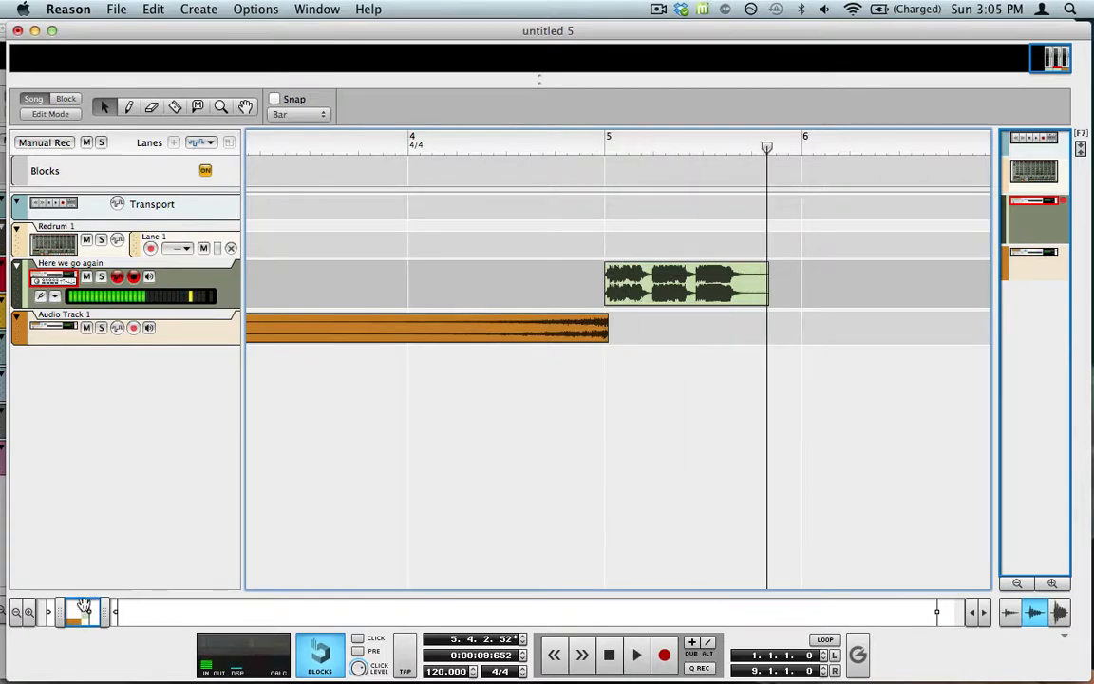
pyautogui.moveTo(85, 606); pyautogui.dragTo(85, 676)
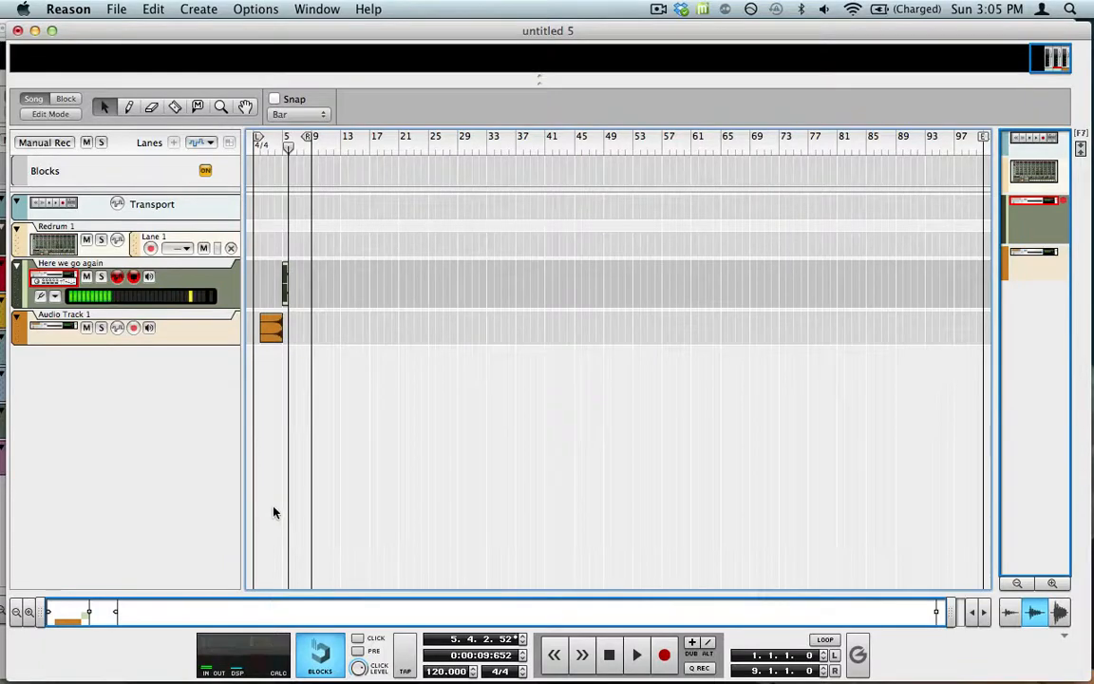